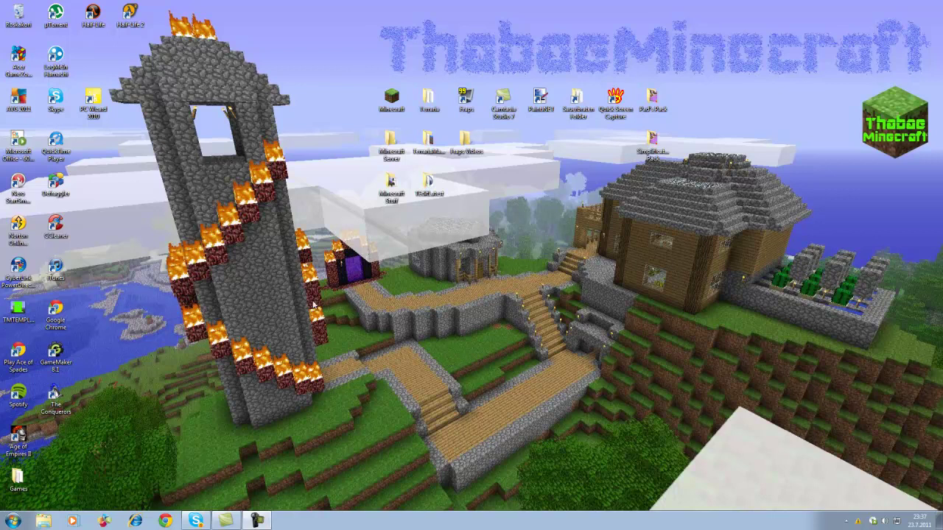
pyautogui.click(13, 521)
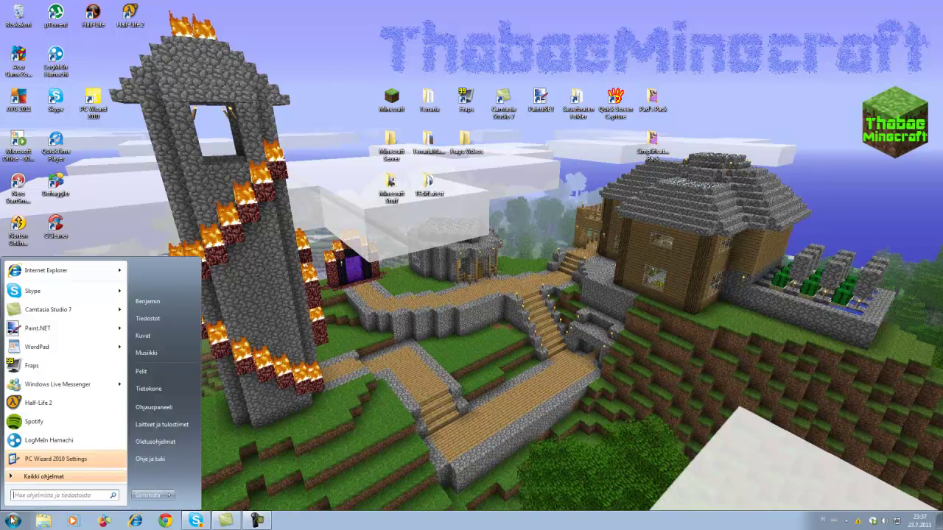
pyautogui.write('run')
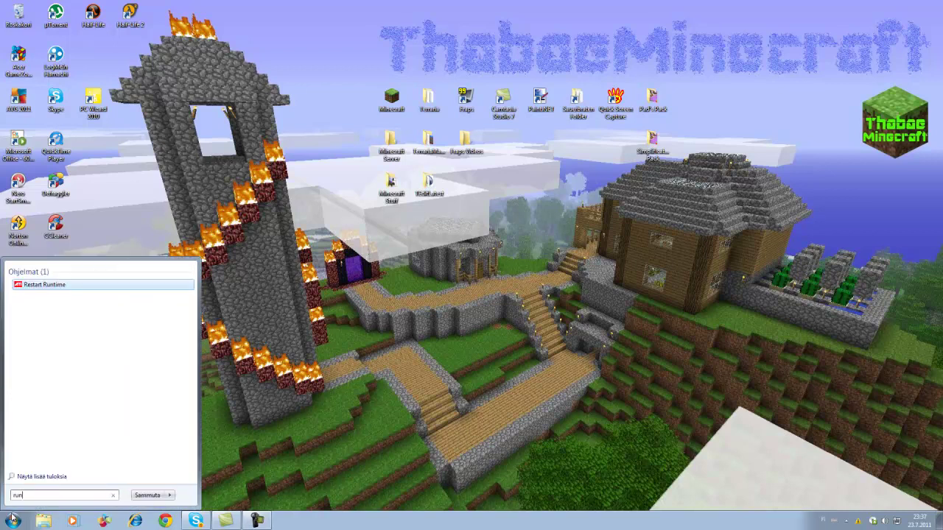
pyautogui.press('BackSpace')
pyautogui.press('BackSpace')
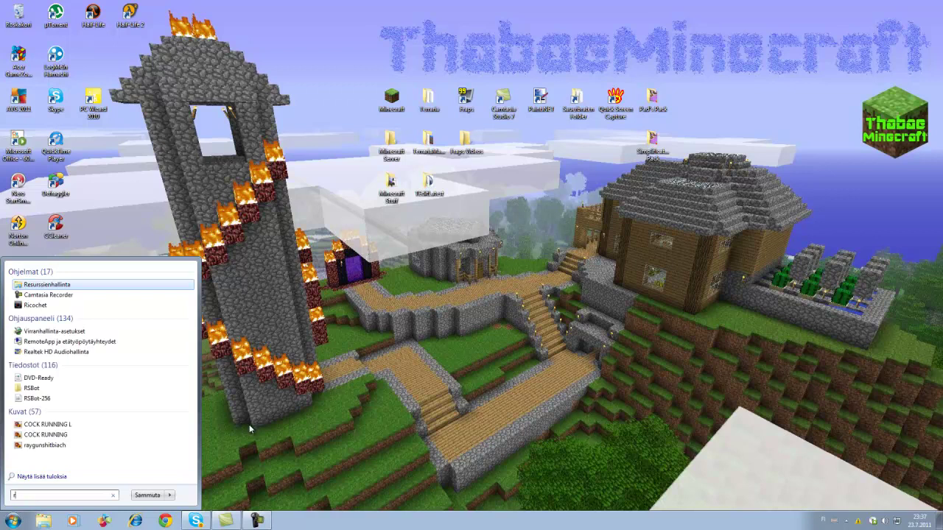
pyautogui.press('BackSpace')
pyautogui.press('Escape')
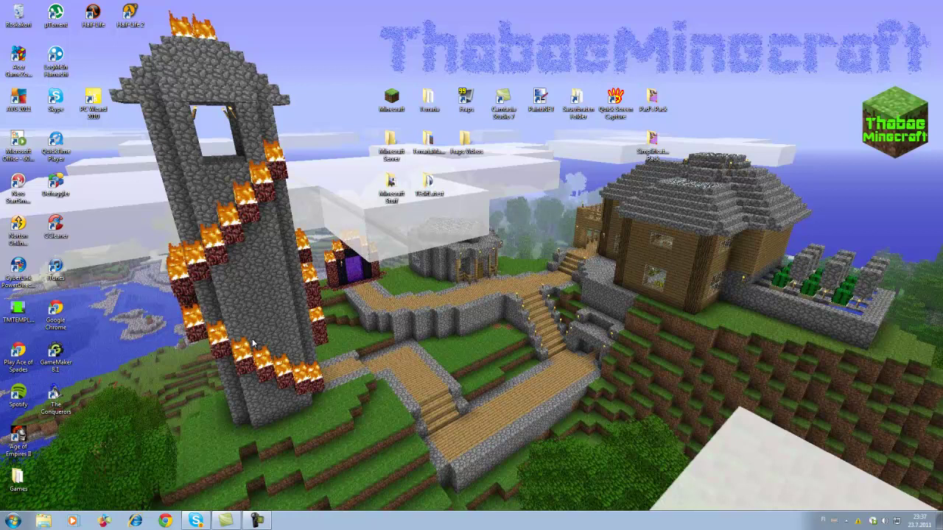
pyautogui.press('super')
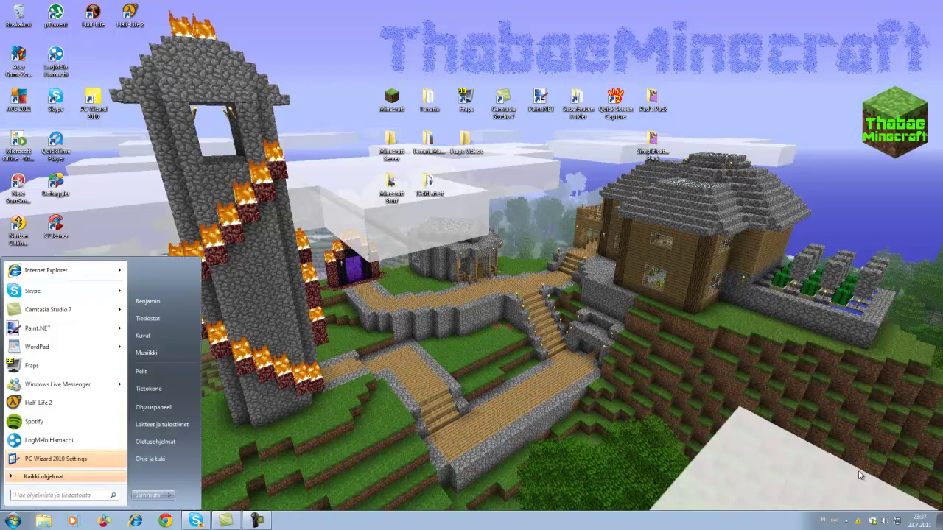
pyautogui.press('super')
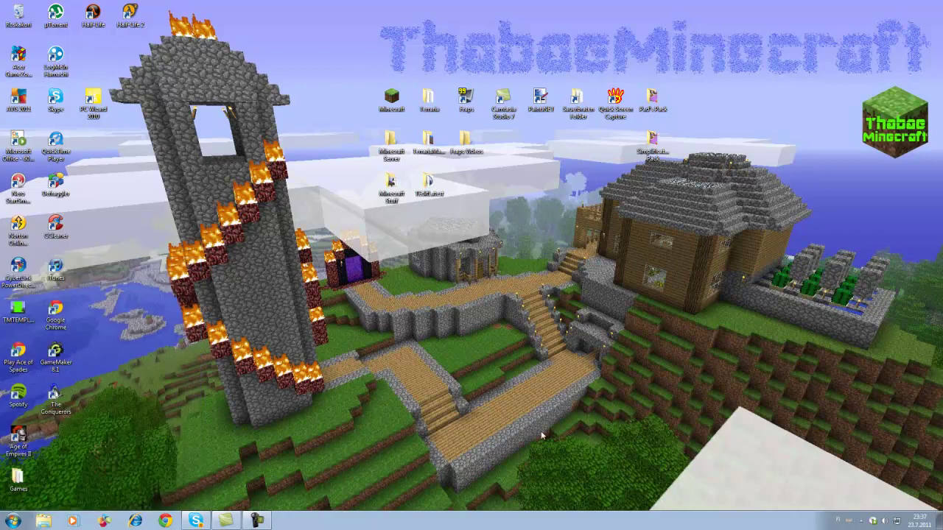
# Open the Roaming application data folder by running %appdata%.
pyautogui.press('super+r')
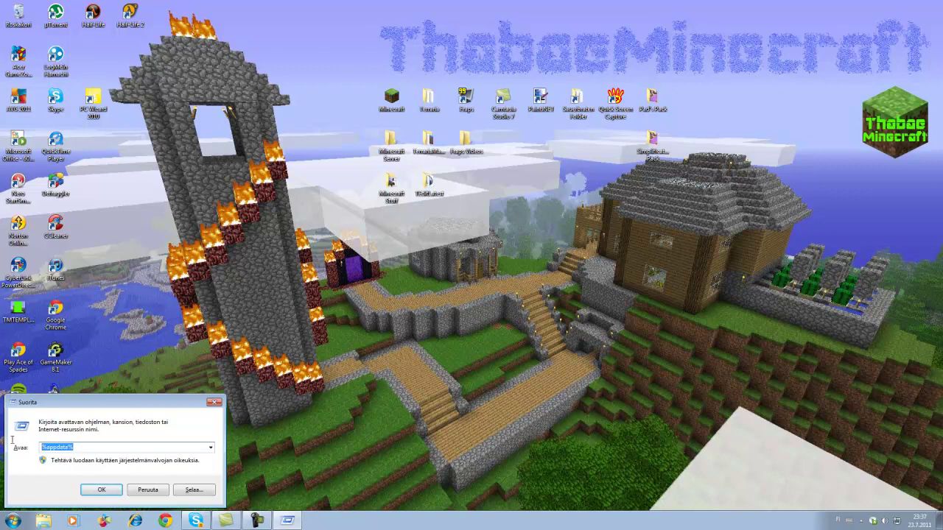
pyautogui.click(79, 449)
pyautogui.press('Return')
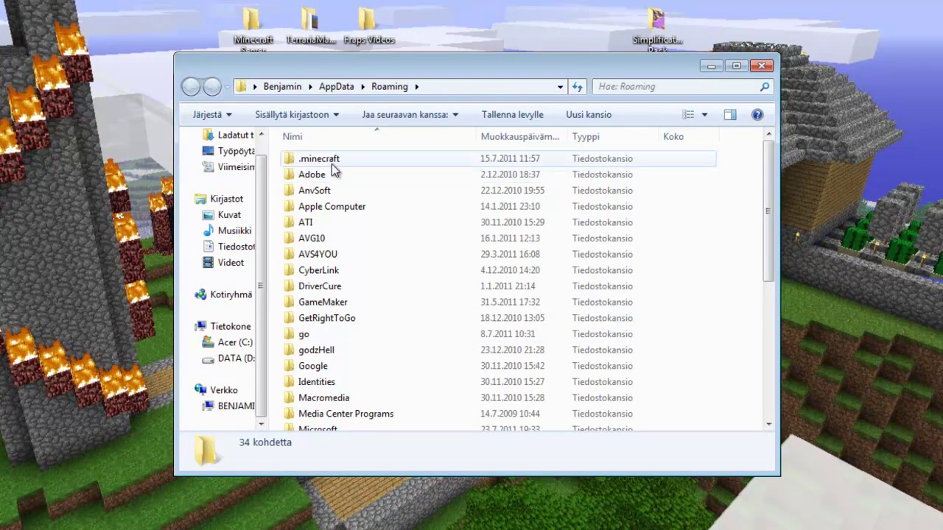
pyautogui.scroll(-5, 351, 278)
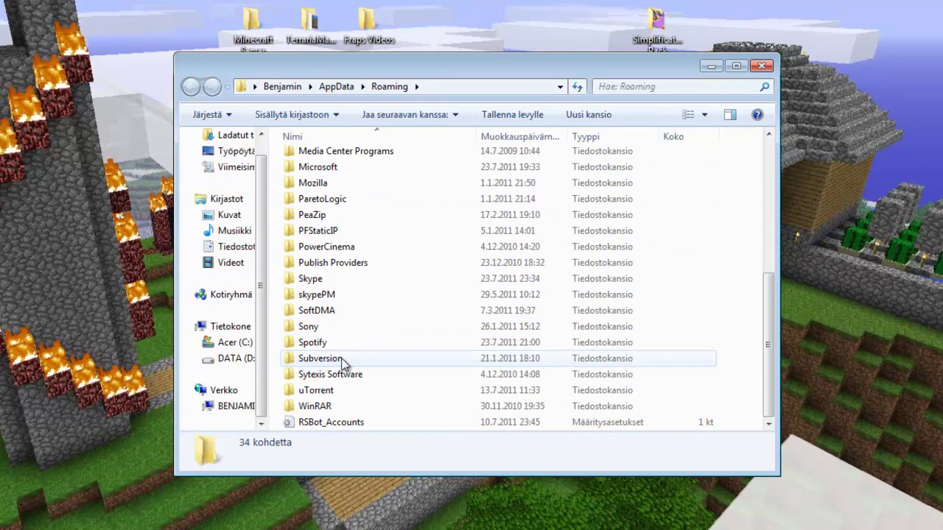
pyautogui.scroll(5, 343, 361)
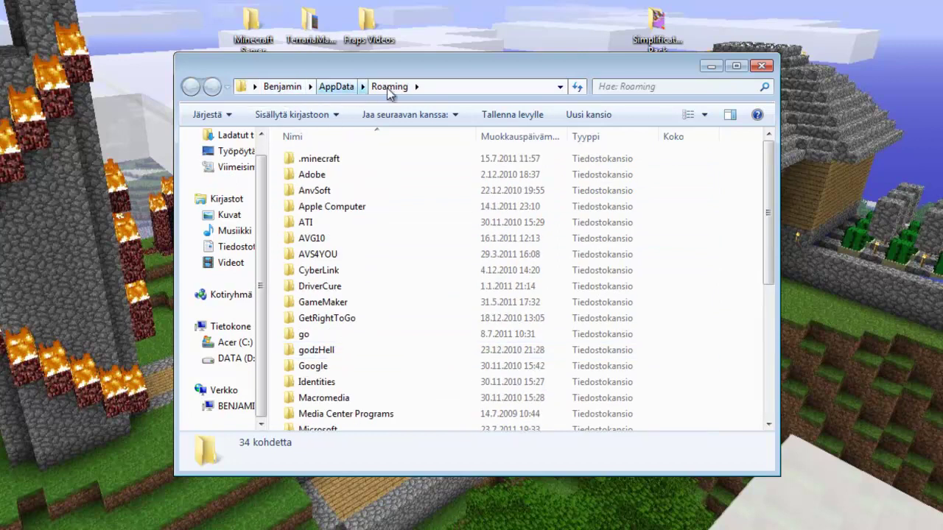
# Open the .minecraft folder and go into its bin subfolder.
pyautogui.click(337, 164)
pyautogui.doubleClick(336, 162)
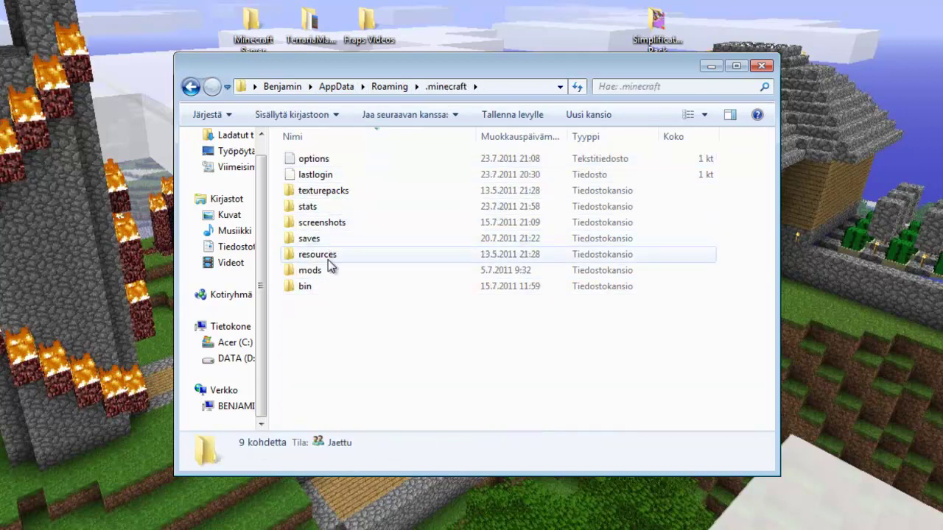
pyautogui.doubleClick(319, 288)
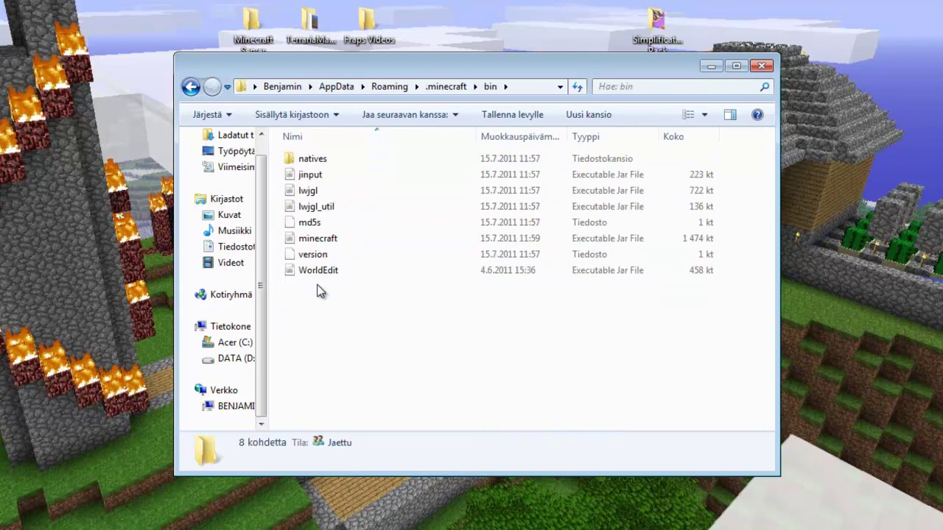
# Open the minecraft jar file in WinRAR, dismiss the licence reminder, and leave only the archive window open, maximized.
pyautogui.click(332, 238)
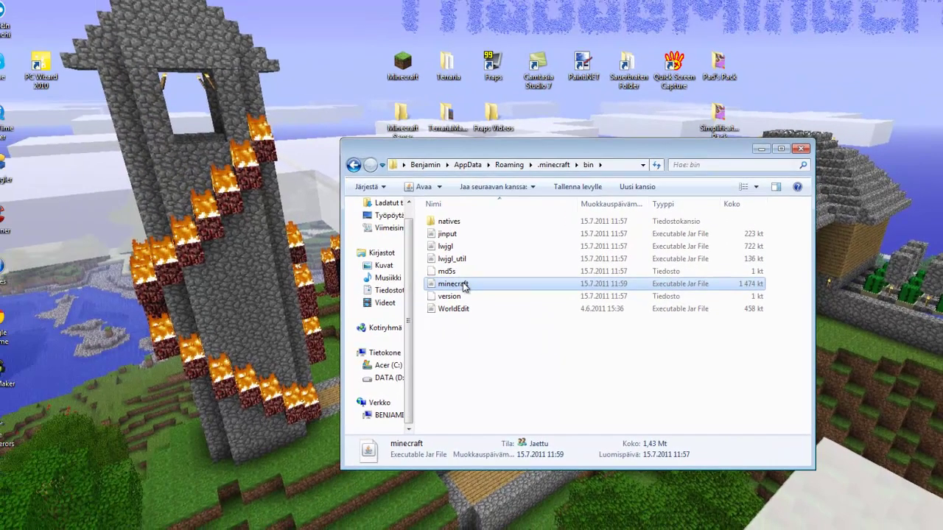
pyautogui.rightClick(336, 241)
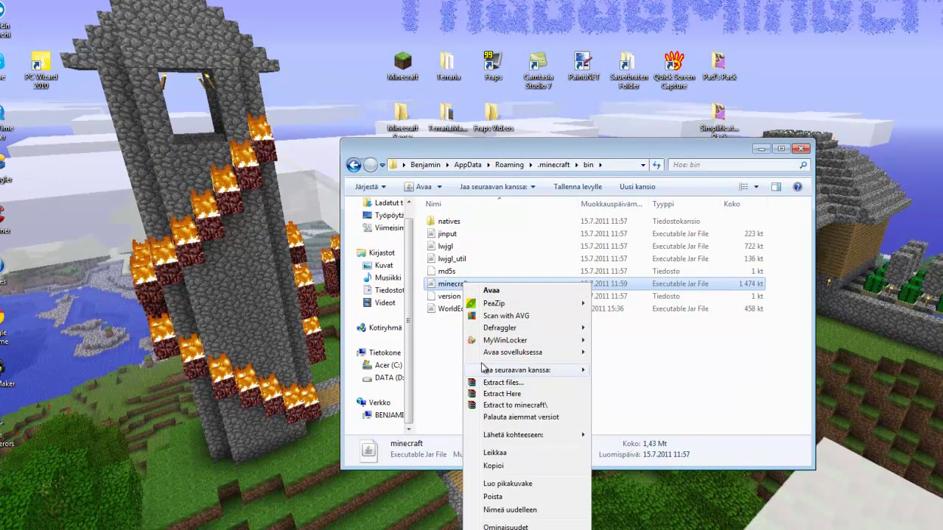
pyautogui.moveTo(516, 306)
pyautogui.moveTo(552, 353)
pyautogui.click(628, 396)
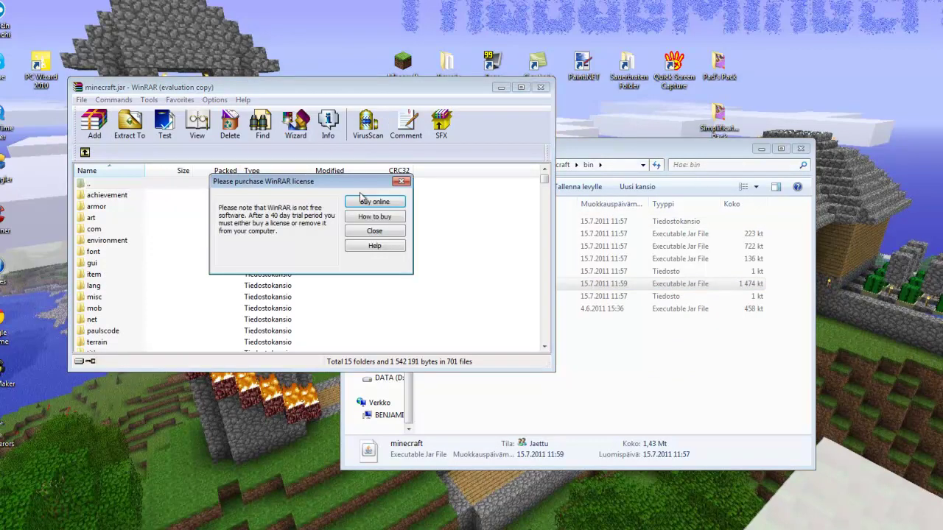
pyautogui.click(402, 182)
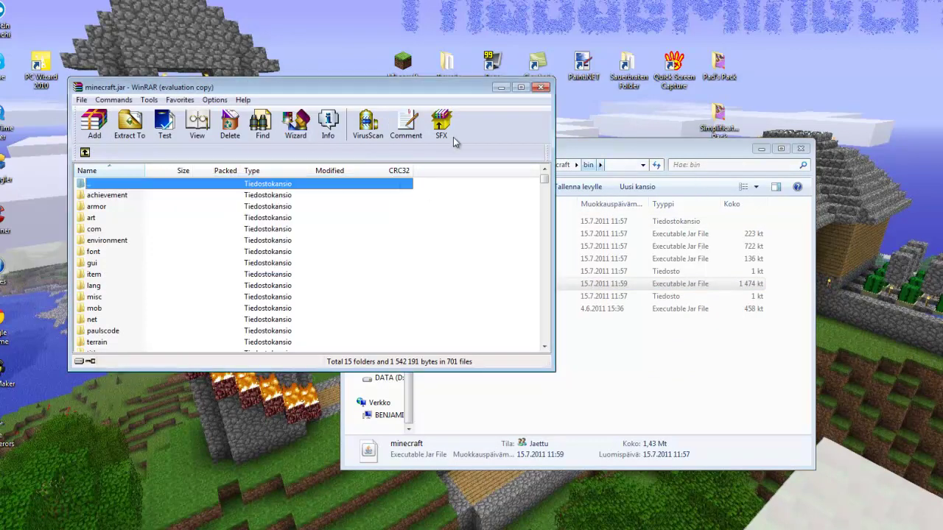
pyautogui.click(803, 150)
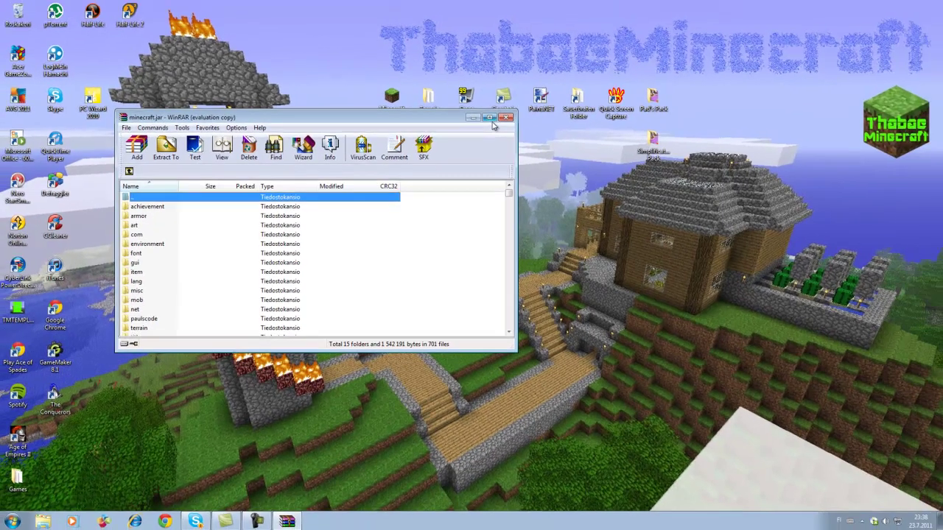
pyautogui.click(511, 97)
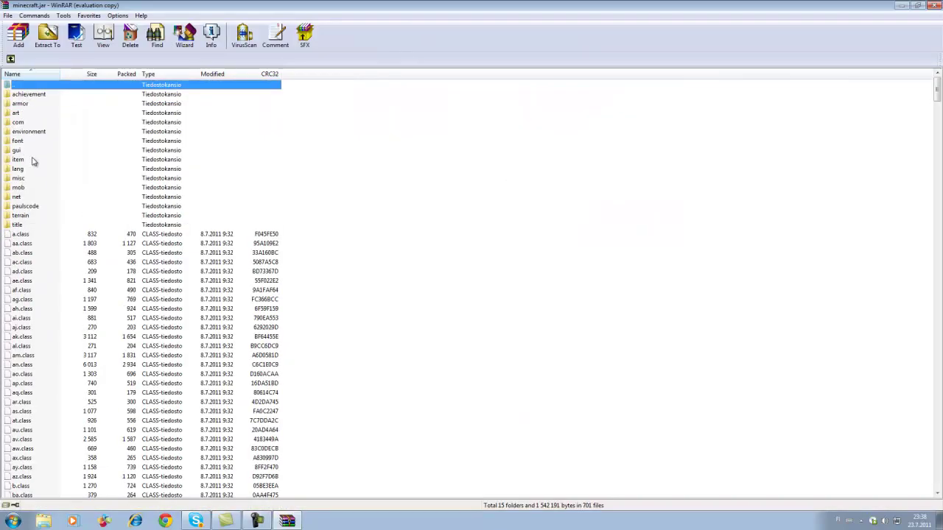
# Look through the folders at the root of minecraft.jar, from achievement down to font.
pyautogui.moveTo(939, 115); pyautogui.dragTo(938, 83)
pyautogui.click(53, 97)
pyautogui.click(51, 104)
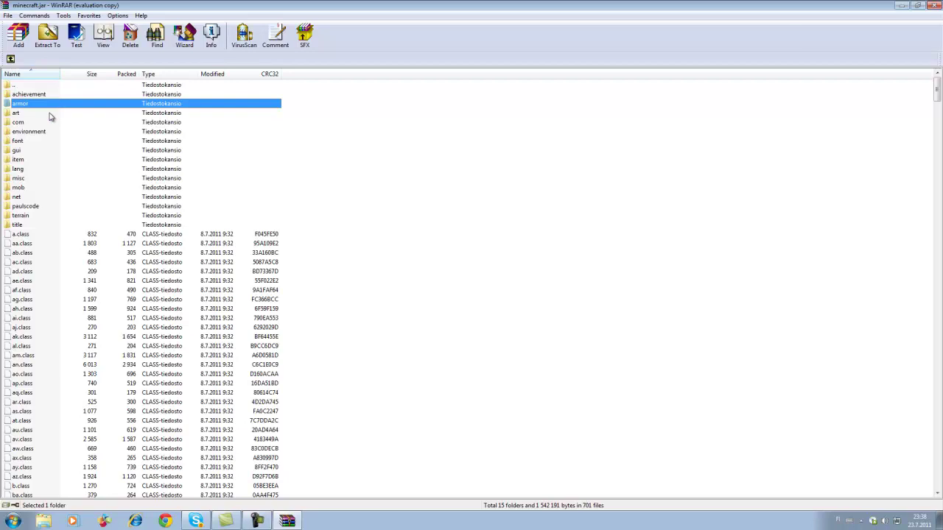
pyautogui.click(18, 114)
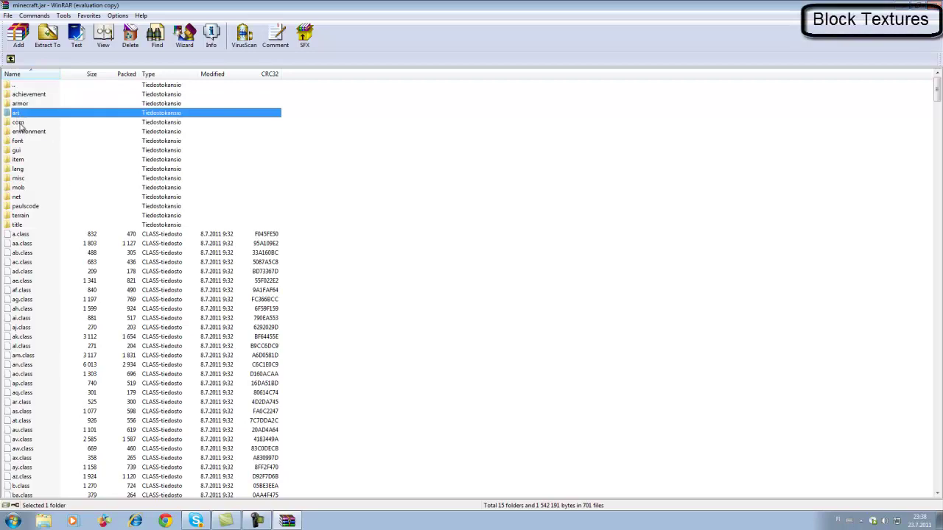
pyautogui.click(21, 124)
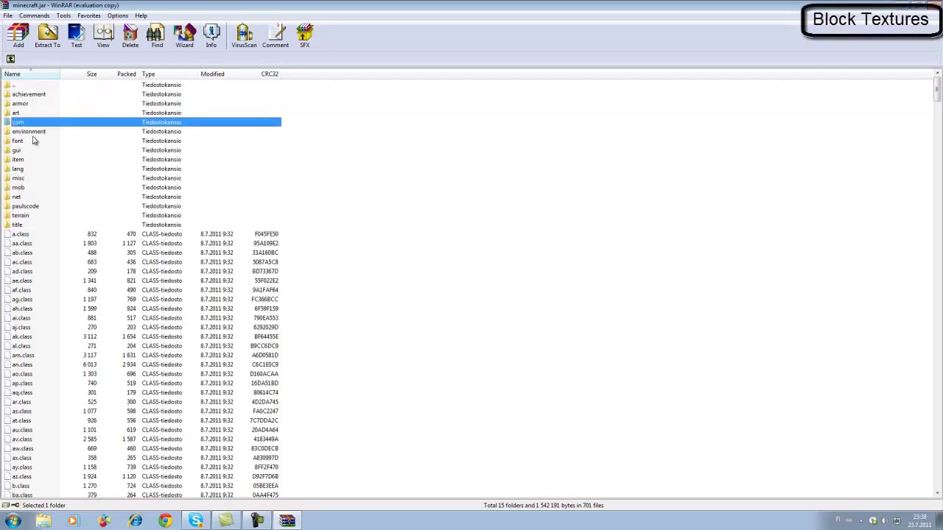
pyautogui.click(33, 134)
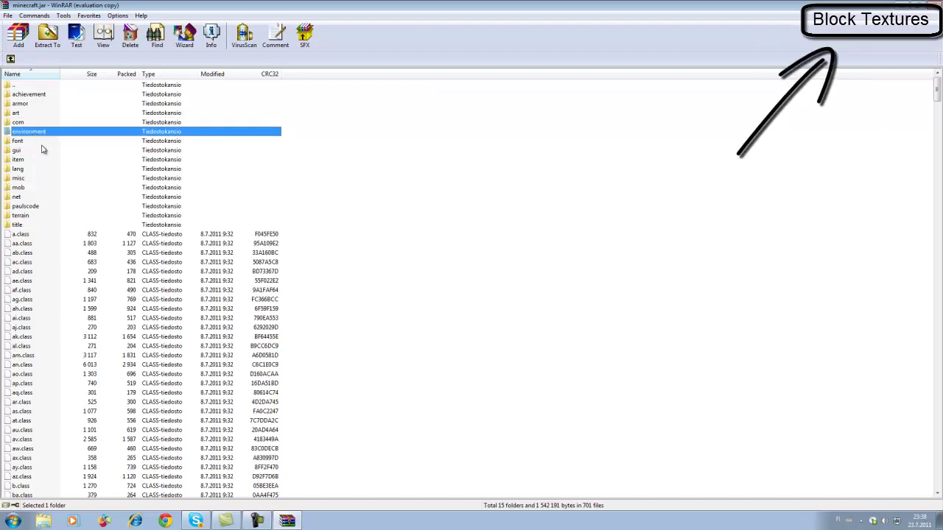
pyautogui.press('Down')
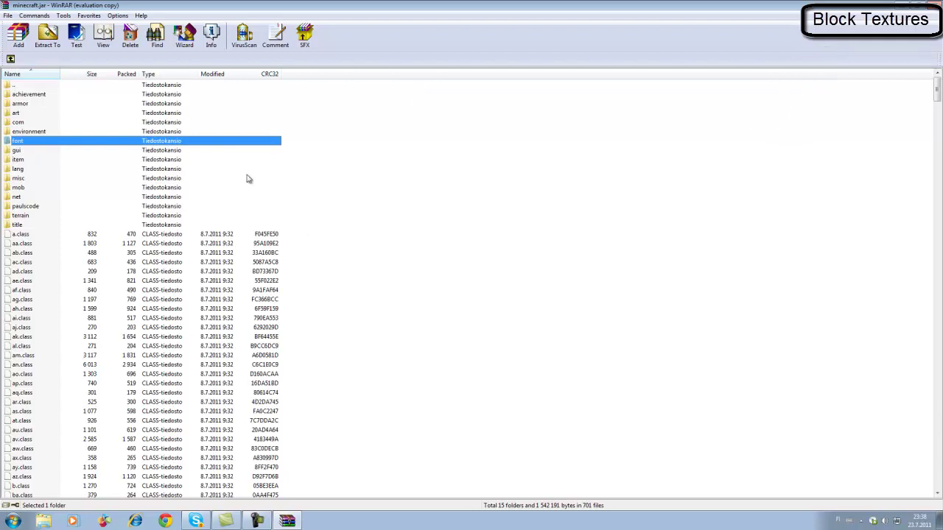
# Open the gui folder inside the archive and preview items.png, closing the preview when done.
pyautogui.click(12, 152)
pyautogui.doubleClick(21, 151)
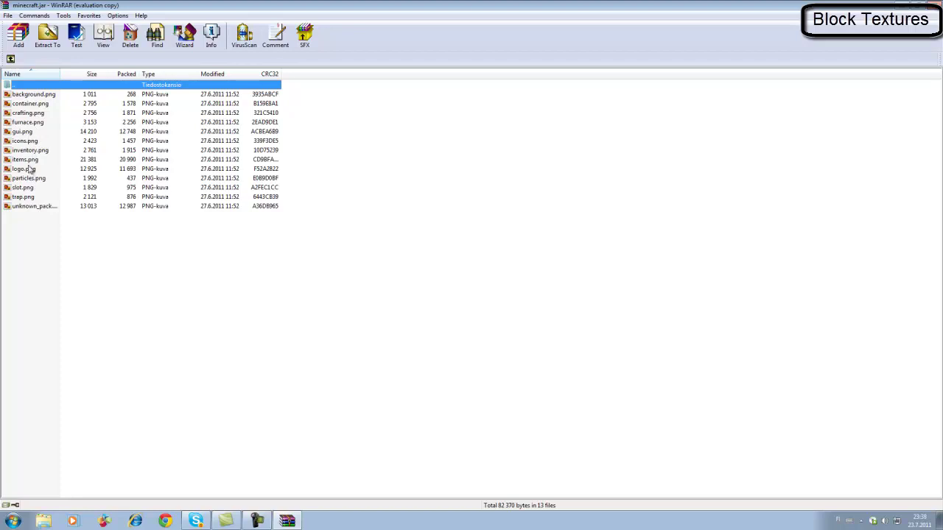
pyautogui.click(30, 161)
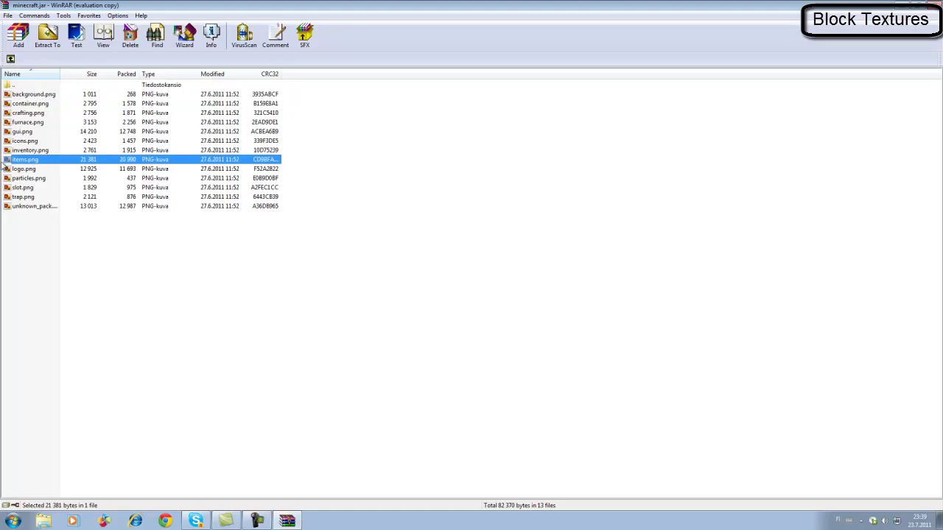
pyautogui.rightClick(34, 163)
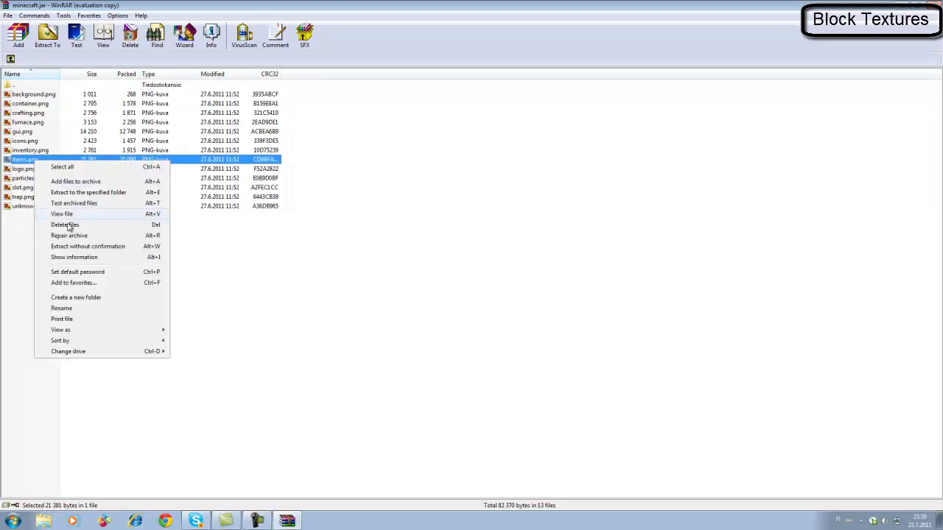
pyautogui.click(21, 163)
pyautogui.doubleClick(22, 164)
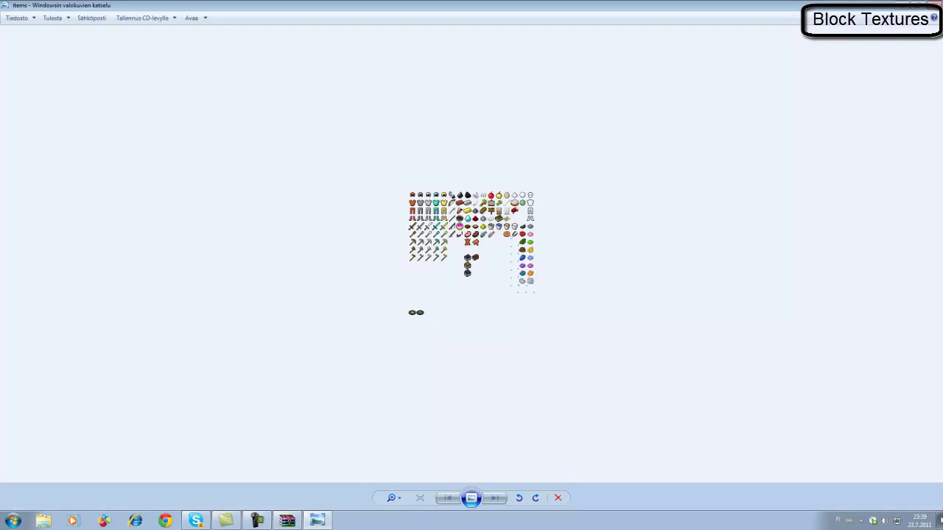
pyautogui.click(929, 6)
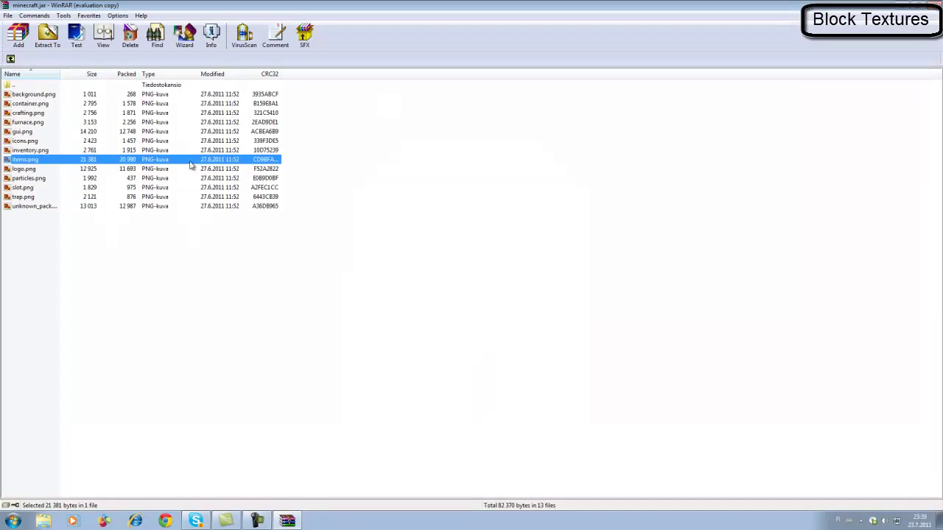
# Extract items.png from the archive to the desktop and place its icon below the Minecraft Stuff icon.
pyautogui.click(940, 520)
pyautogui.moveTo(560, 366); pyautogui.dragTo(440, 310)
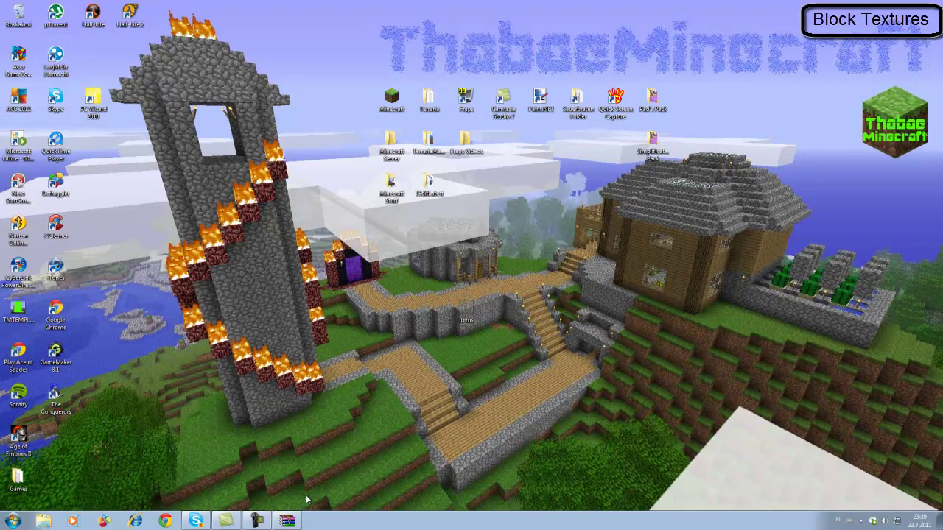
pyautogui.moveTo(290, 193); pyautogui.dragTo(396, 237)
pyautogui.click(437, 231)
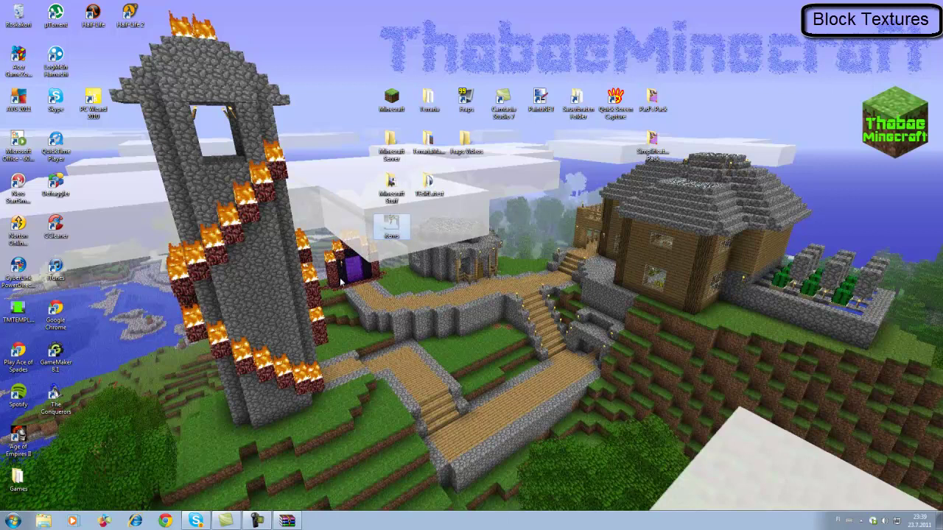
# View the extracted items image on the desktop, examine its item textures up close, and close the viewer.
pyautogui.doubleClick(394, 233)
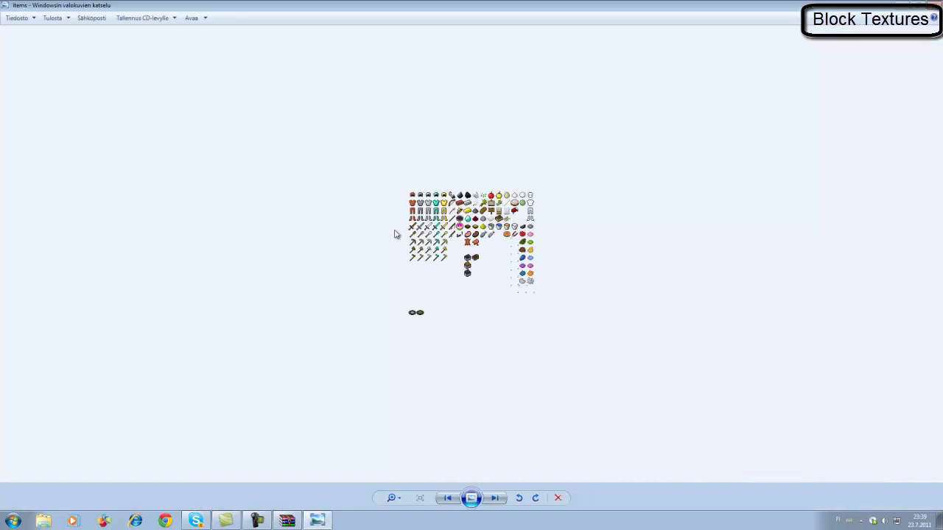
pyautogui.scroll(3, 394, 234)
pyautogui.scroll(4, 442, 312)
pyautogui.scroll(3, 431, 255)
pyautogui.moveTo(395, 192); pyautogui.dragTo(445, 470)
pyautogui.moveTo(111, 129); pyautogui.dragTo(2, 525)
pyautogui.click(931, 7)
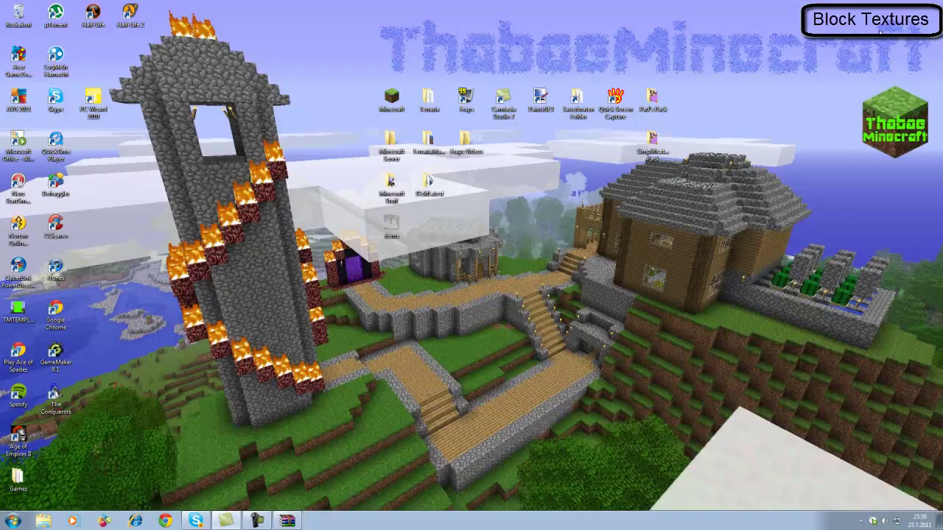
# Open the items image from the desktop in Paint.NET for editing.
pyautogui.rightClick(392, 222)
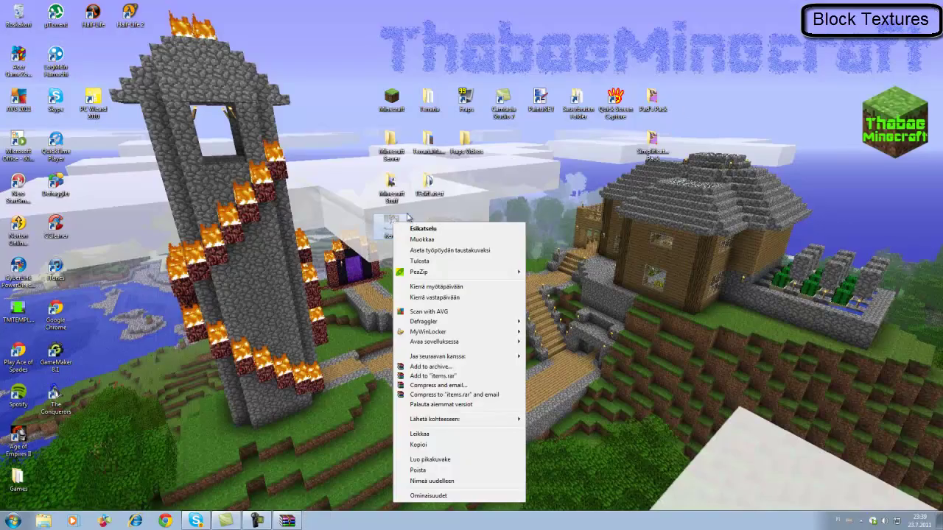
pyautogui.click(562, 153)
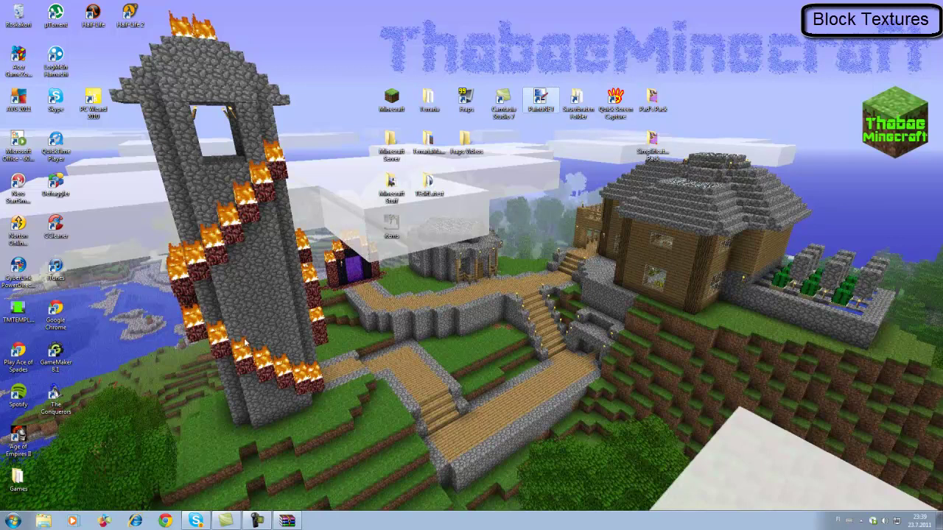
pyautogui.click(390, 225)
pyautogui.rightClick(374, 228)
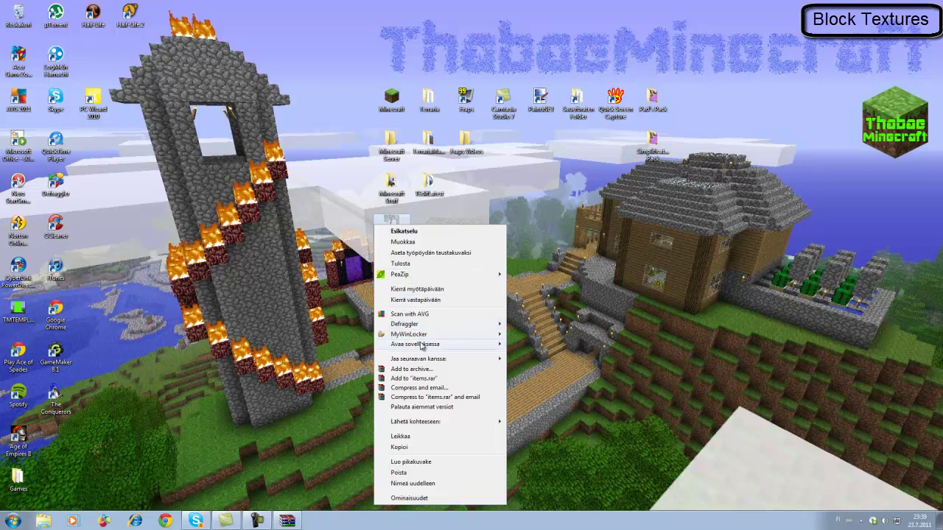
pyautogui.moveTo(421, 345)
pyautogui.click(547, 366)
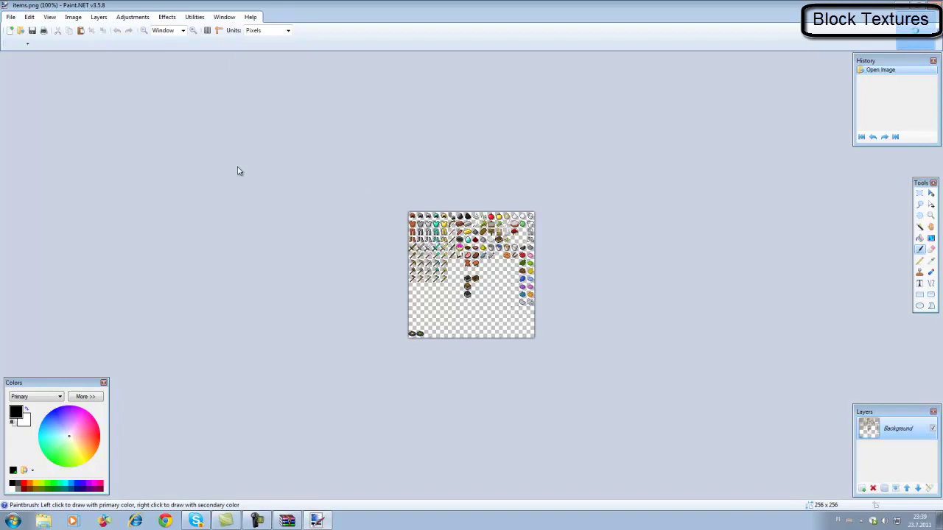
# Enlarge items.png to 700% and examine the armour, weapon, tool and item textures across the sheet.
pyautogui.click(193, 30)
pyautogui.click(193, 30)
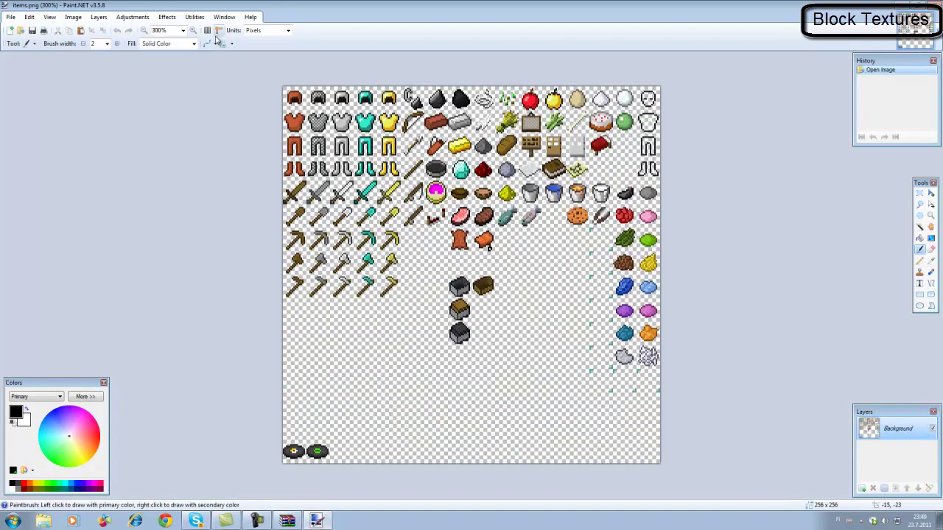
pyautogui.click(193, 30)
pyautogui.click(193, 30)
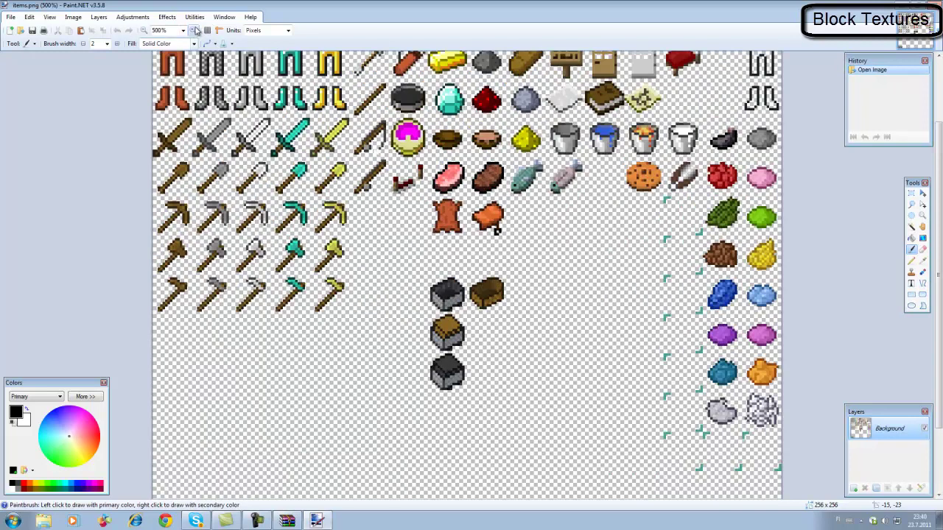
pyautogui.click(193, 31)
pyautogui.click(193, 30)
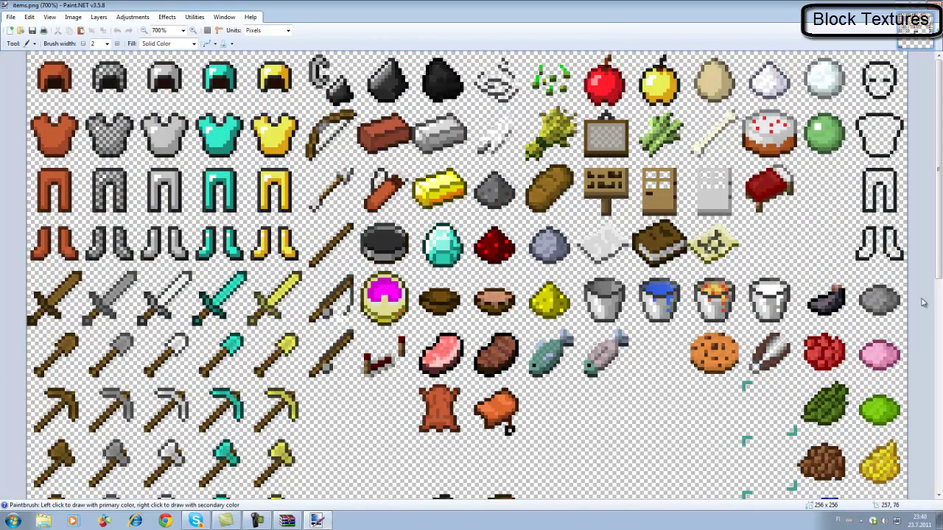
pyautogui.press('p')
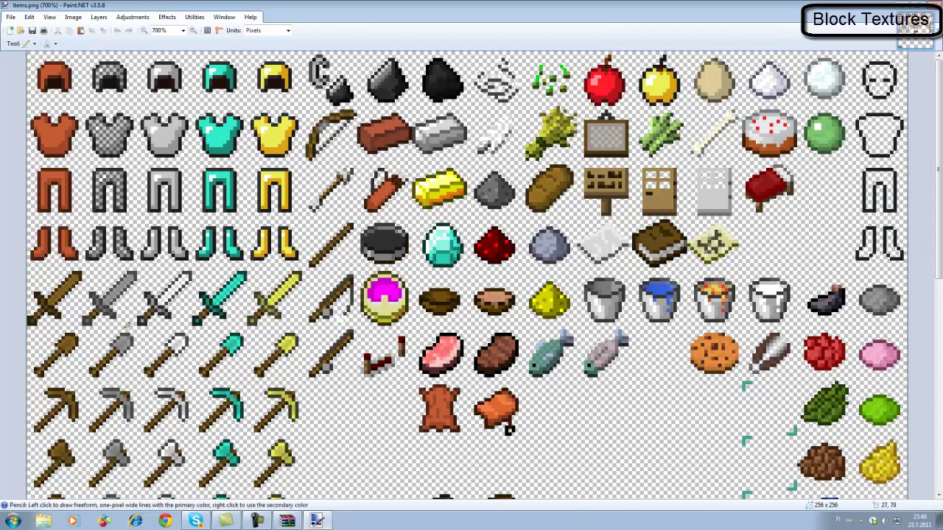
pyautogui.scroll(-3, 132, 324)
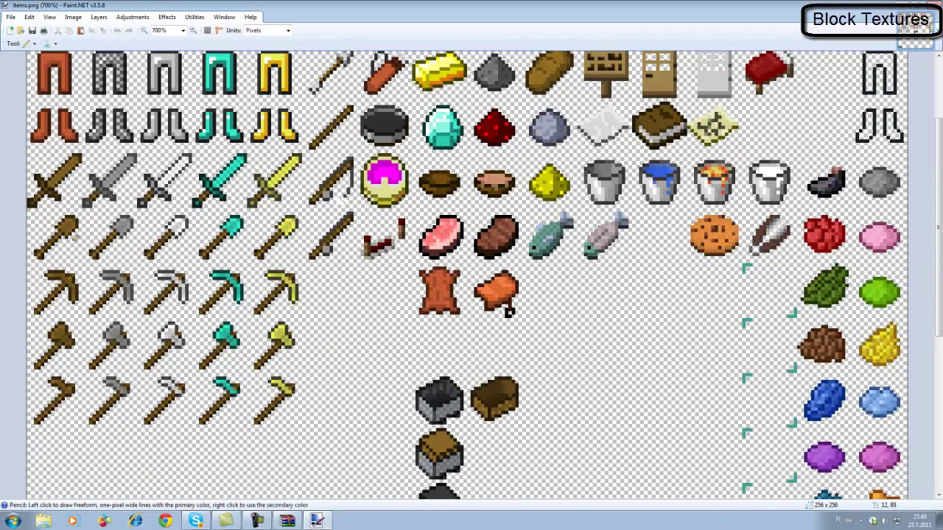
pyautogui.scroll(3, 77, 237)
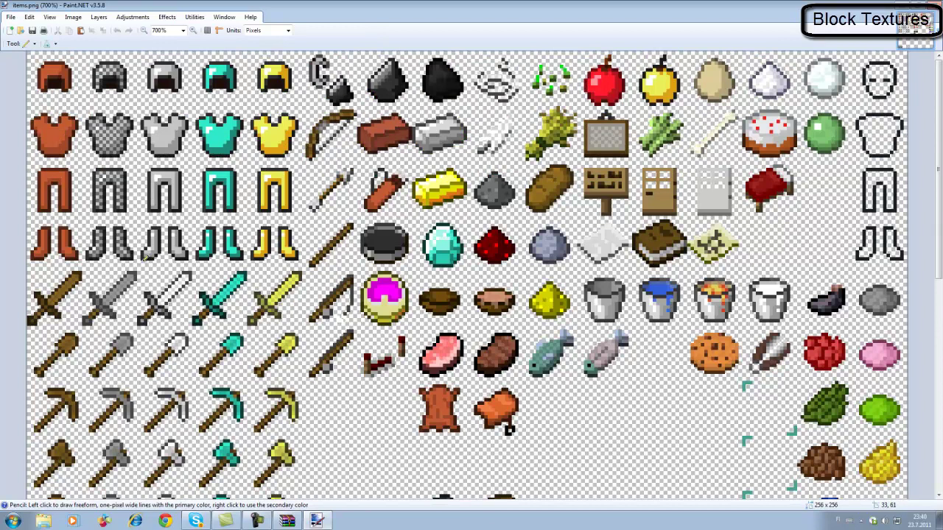
pyautogui.scroll(-3, 141, 256)
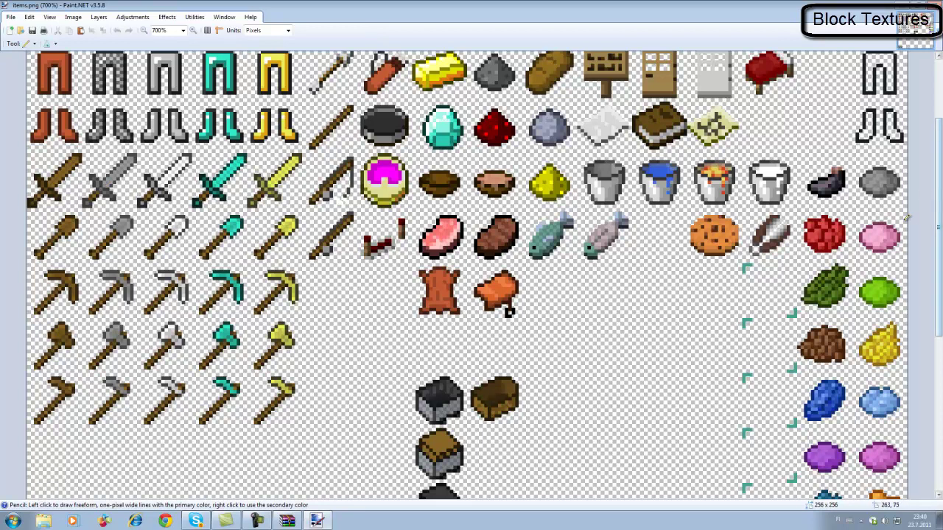
# Cover the diamond sword's blade with a straight bright green line at a brush width of 5.
pyautogui.press('o')
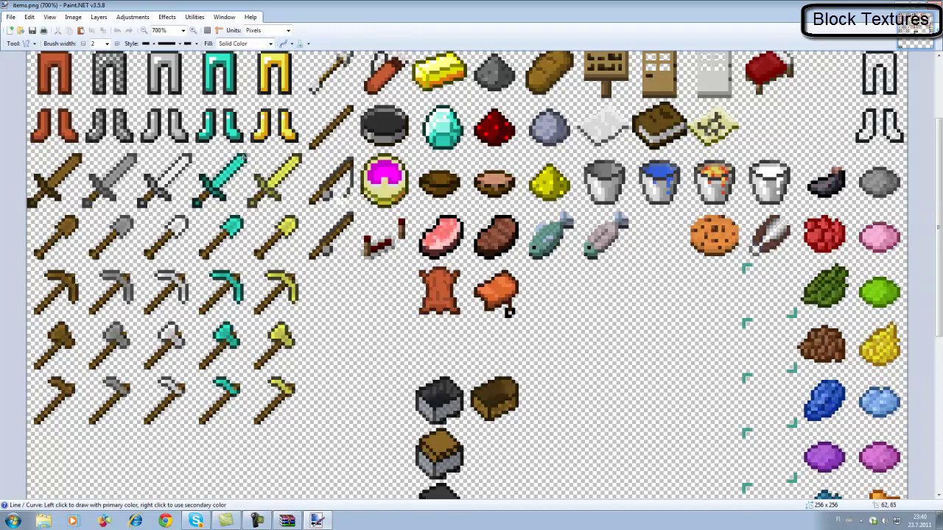
pyautogui.click(106, 44)
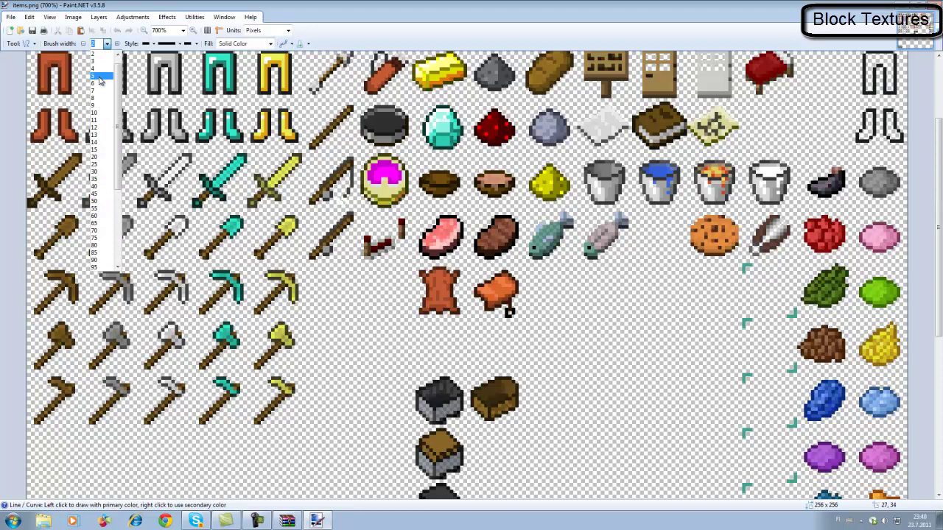
pyautogui.click(99, 78)
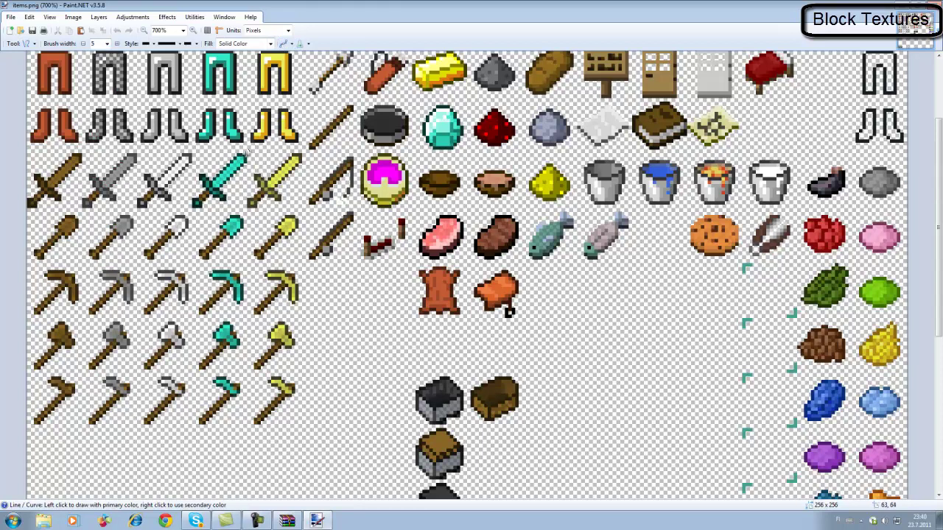
pyautogui.moveTo(245, 155); pyautogui.dragTo(211, 187)
pyautogui.moveTo(200, 196); pyautogui.dragTo(200, 196)
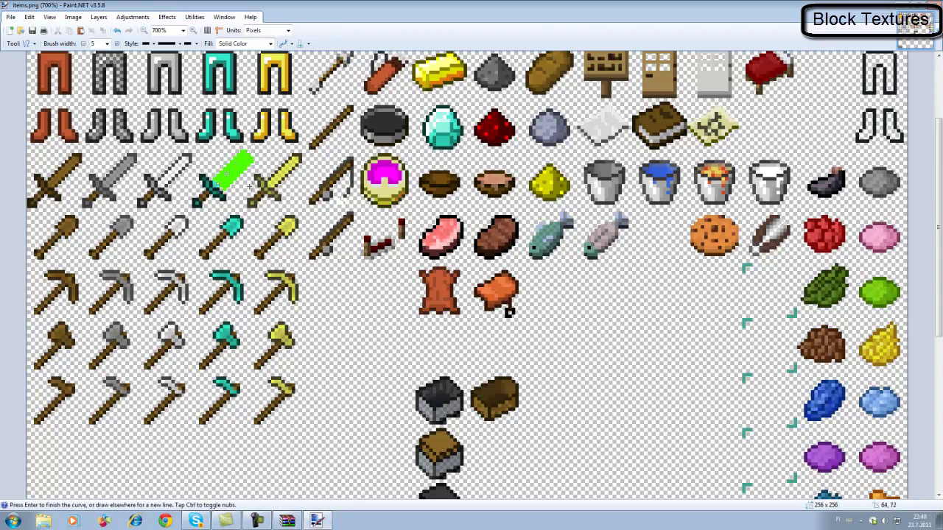
# Recolour parts of the gold and diamond leggings, the diamond pickaxe head and the diamond gem bright green with the Pencil tool.
pyautogui.press('p')
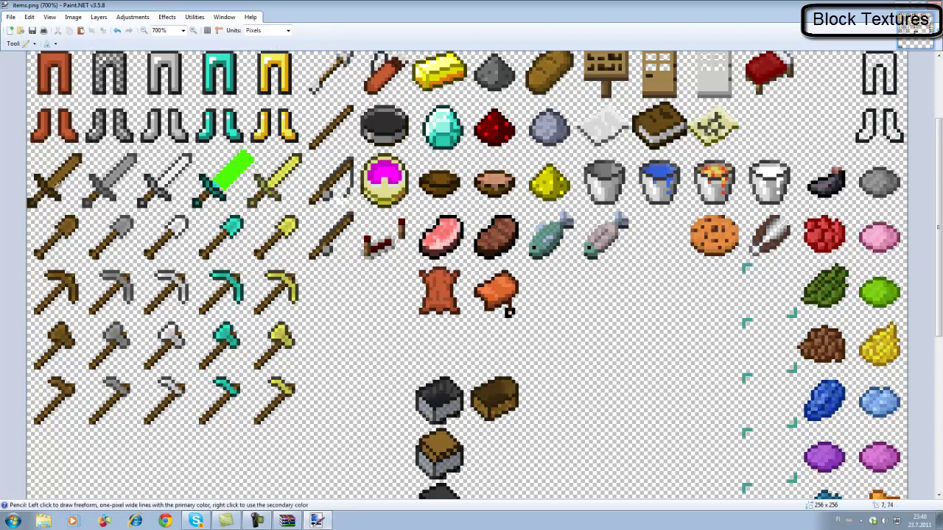
pyautogui.scroll(2, 466, 296)
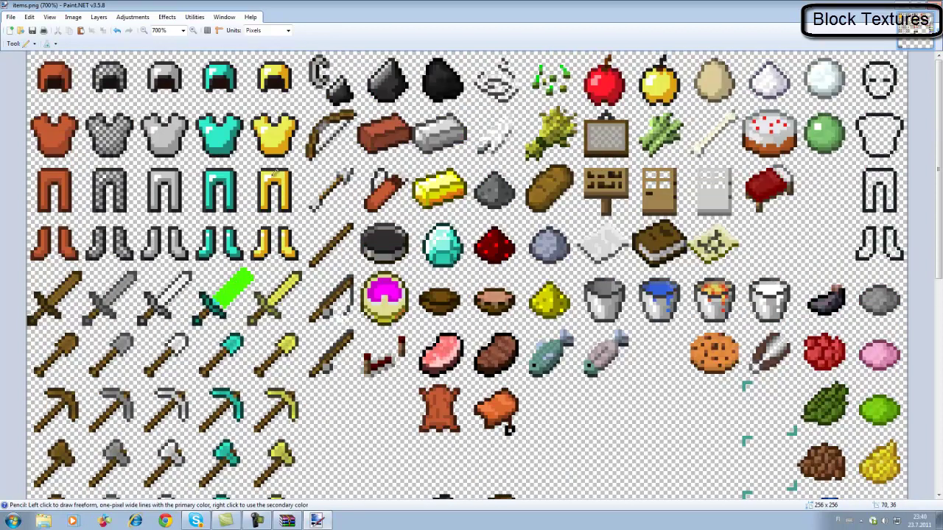
pyautogui.moveTo(285, 177); pyautogui.dragTo(266, 178)
pyautogui.scroll(-2, 228, 221)
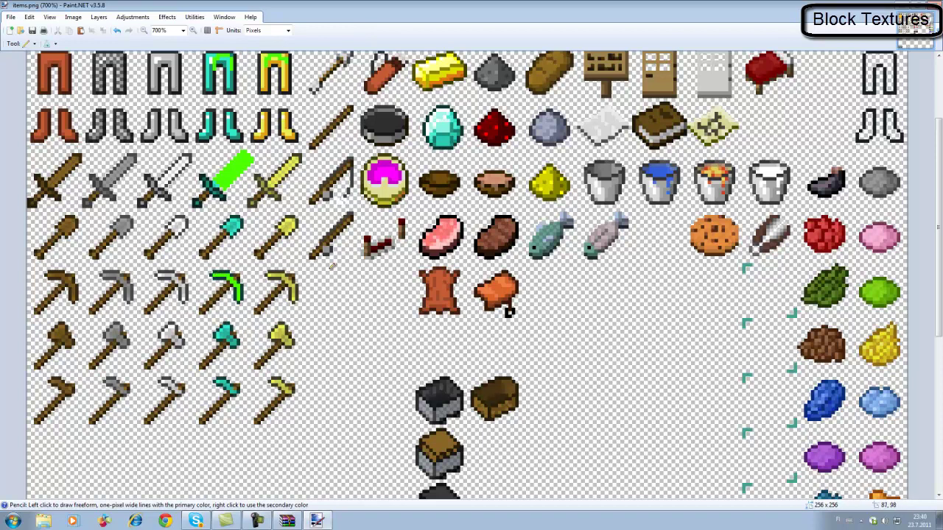
pyautogui.moveTo(450, 119); pyautogui.dragTo(445, 134)
# Close Paint.NET and save the edits to items.png with the bit depth left on Auto-detect.
pyautogui.click(932, 6)
pyautogui.click(428, 263)
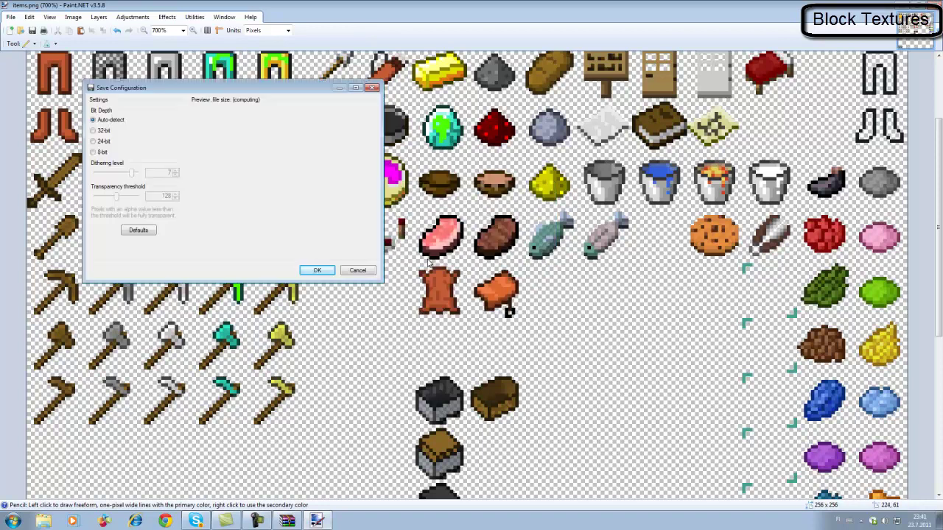
pyautogui.click(307, 271)
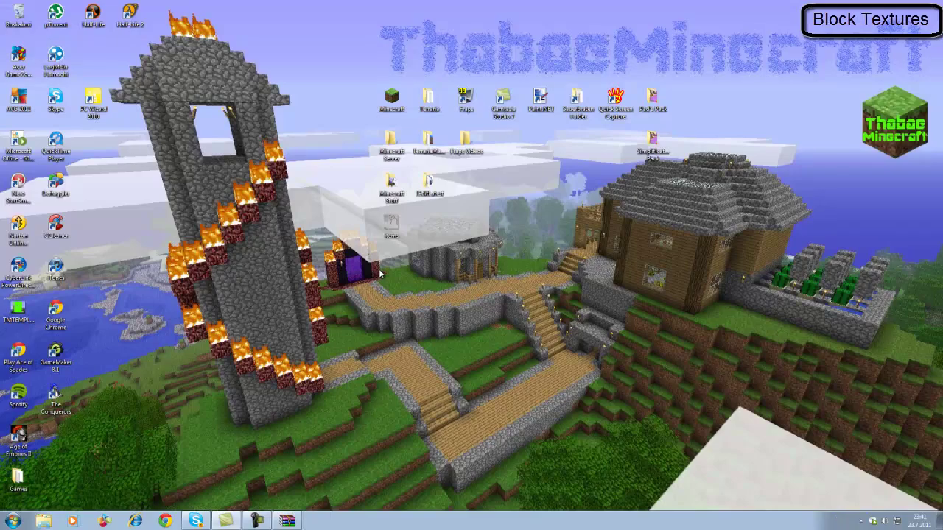
# Switch to WinRAR, put the edited items image from the desktop into minecraft.jar's gui folder with Add and replace files, and close the archive.
pyautogui.click(287, 522)
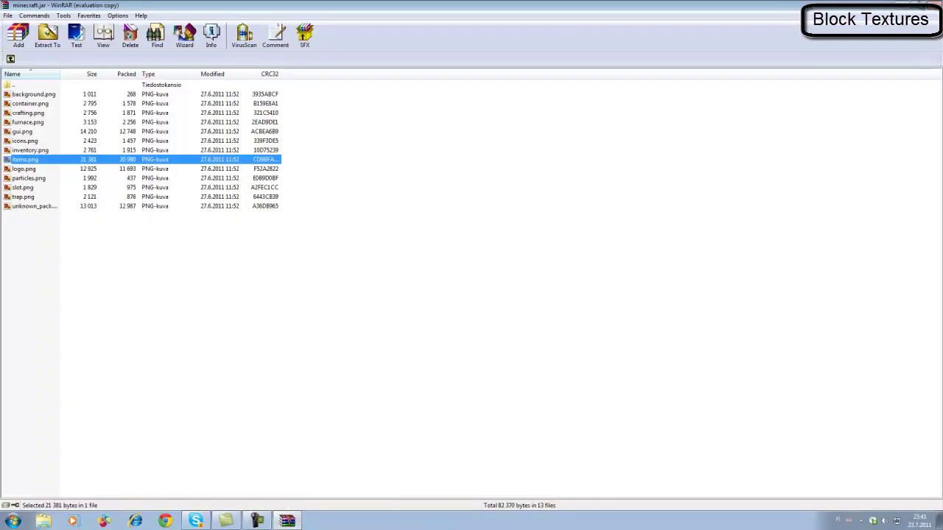
pyautogui.click(918, 4)
pyautogui.moveTo(249, 118); pyautogui.dragTo(638, 147)
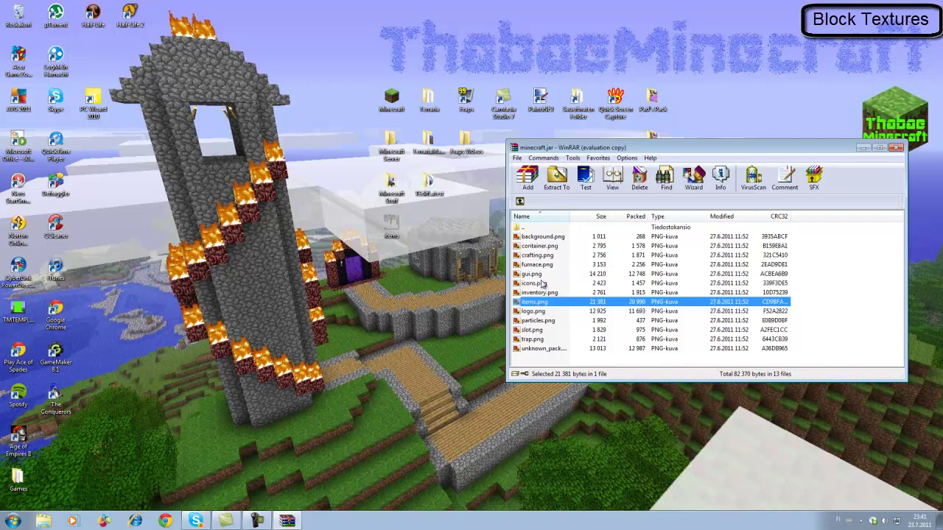
pyautogui.click(397, 229)
pyautogui.moveTo(392, 231); pyautogui.dragTo(649, 286)
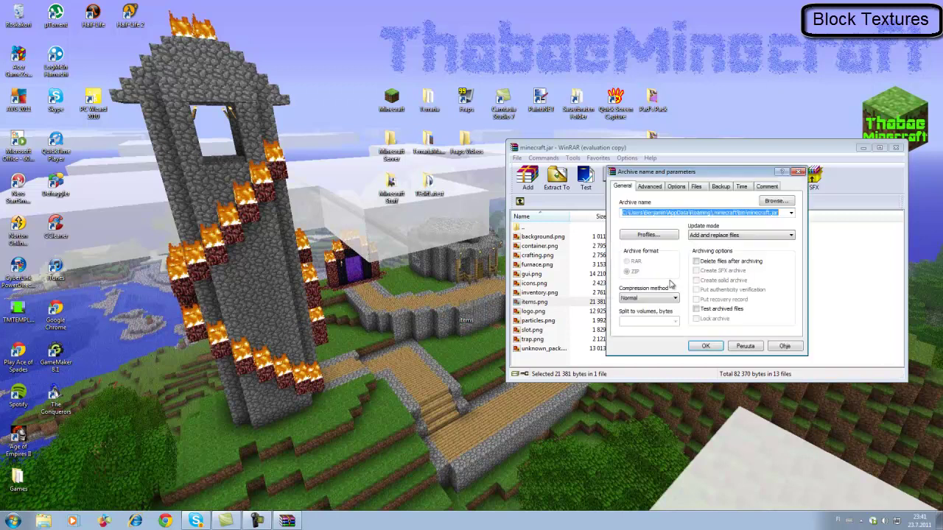
pyautogui.click(706, 346)
pyautogui.click(897, 148)
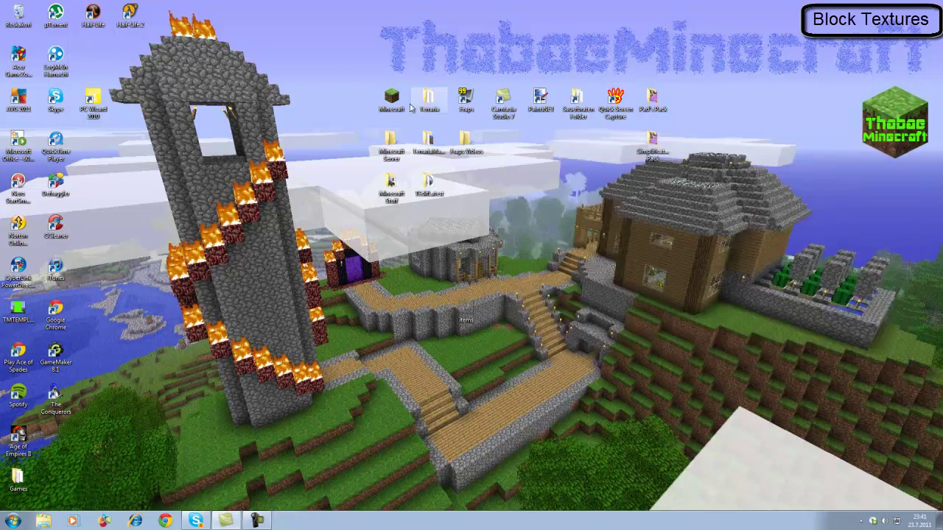
# Launch Minecraft, log in with the remembered account details, and maximize the game window.
pyautogui.doubleClick(400, 105)
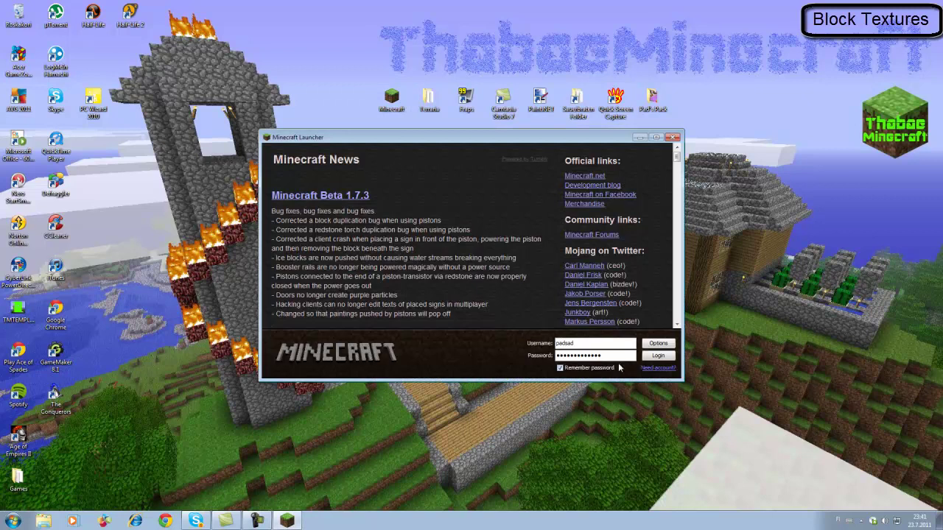
pyautogui.click(657, 357)
pyautogui.click(656, 138)
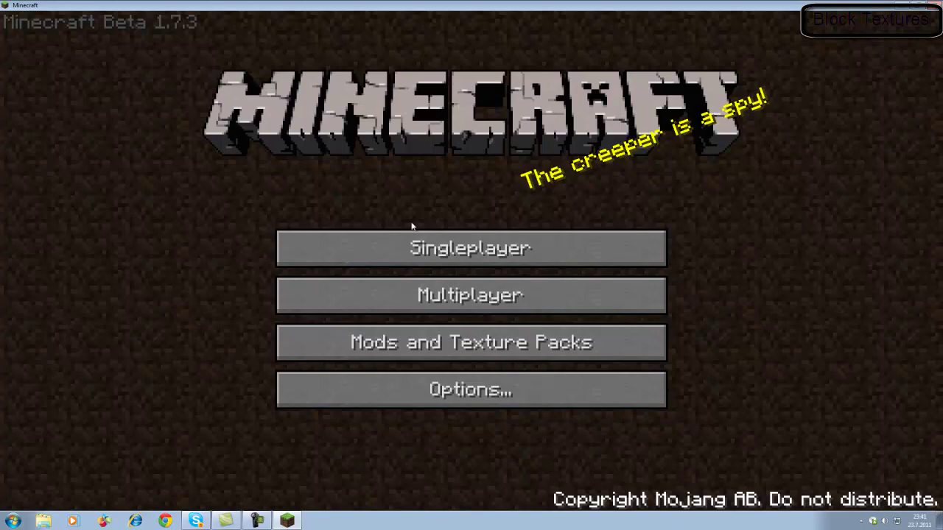
# Load the singleplayer world named New World.
pyautogui.click(420, 248)
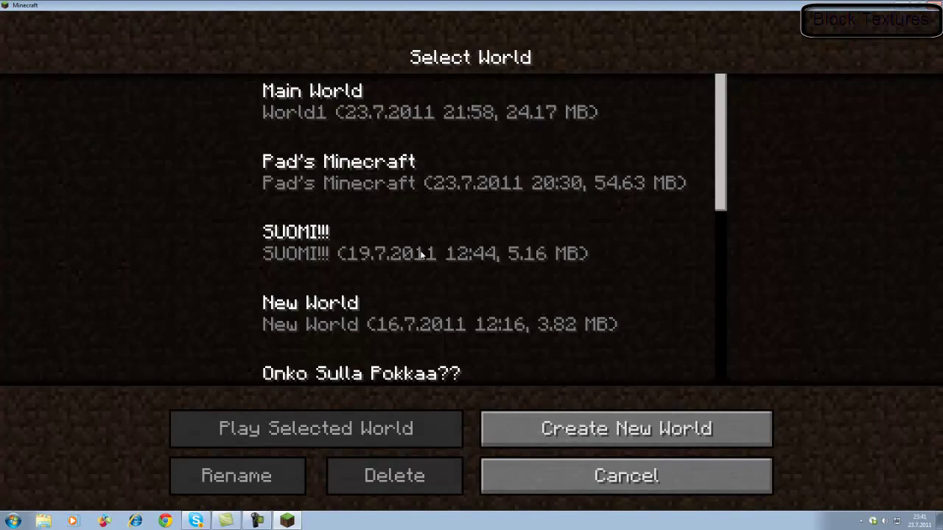
pyautogui.click(351, 324)
pyautogui.click(336, 442)
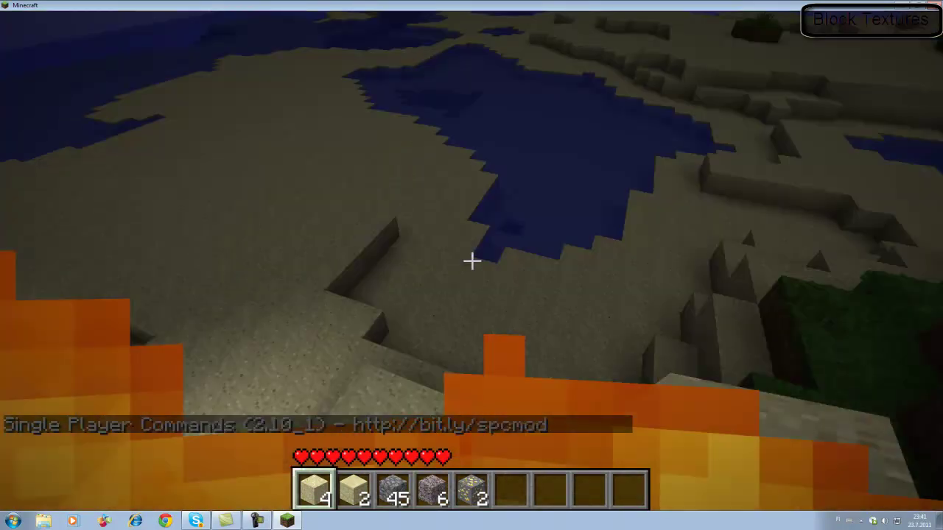
# Get a diamond sword in the game with the command /give 276.
pyautogui.scroll(-1, 472, 261)
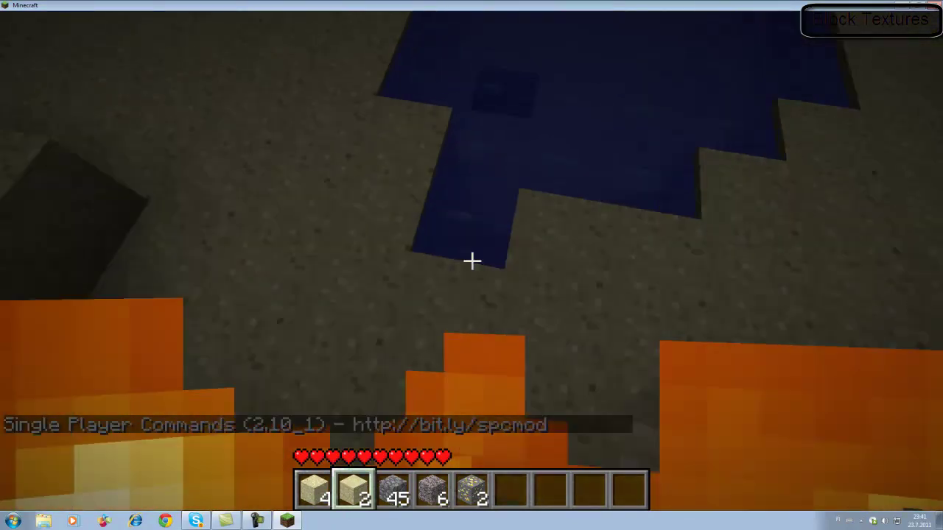
pyautogui.press('w')
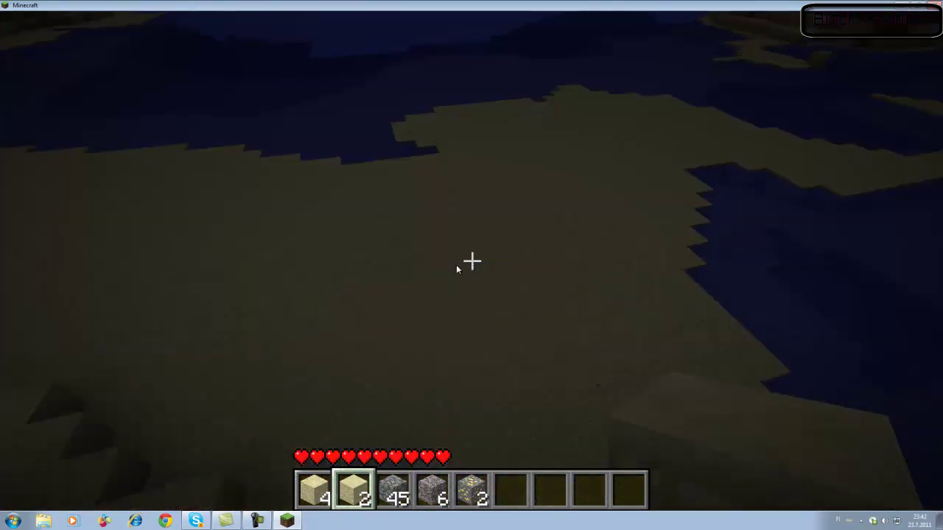
pyautogui.scroll(-3, 471, 260)
pyautogui.press('/')
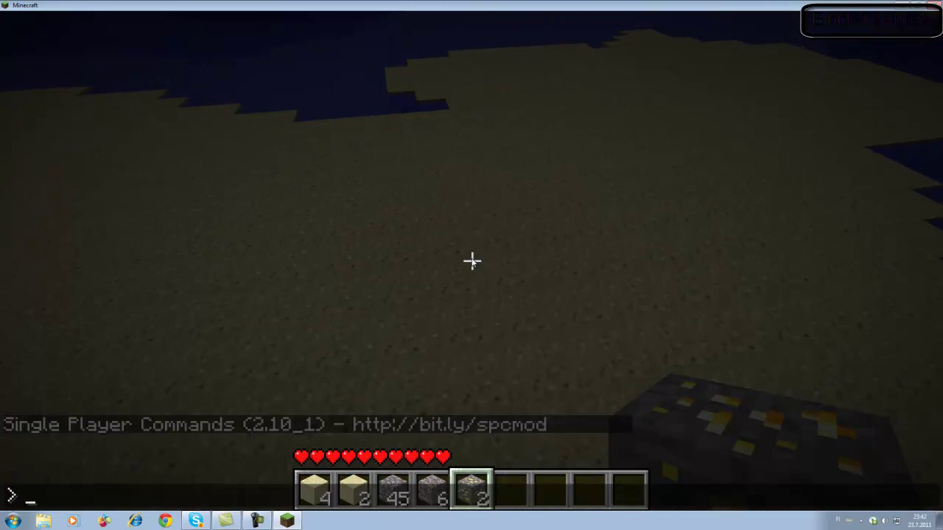
pyautogui.write('give')
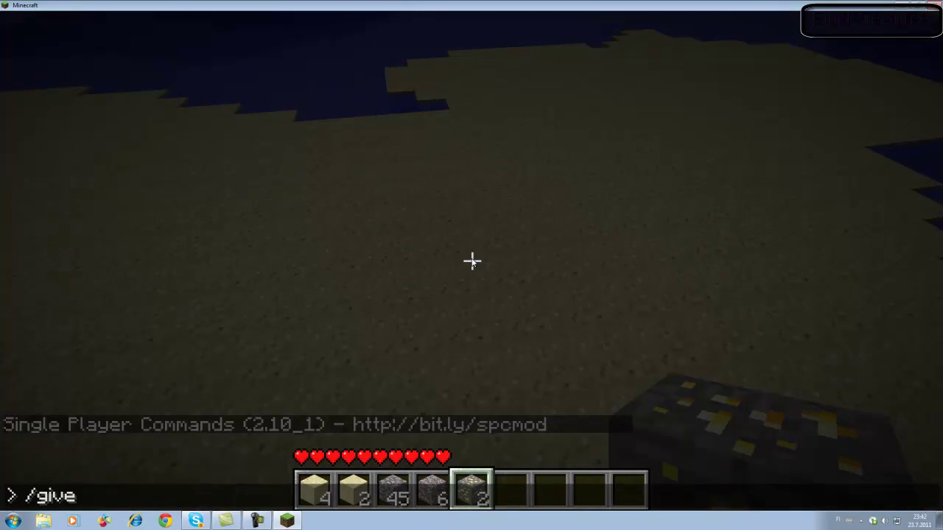
pyautogui.write(' 276')
pyautogui.press('Return')
# Equip the retextured diamond sword and swing it several times to check its look in hand.
pyautogui.scroll(-1, 471, 261)
pyautogui.click(472, 260)
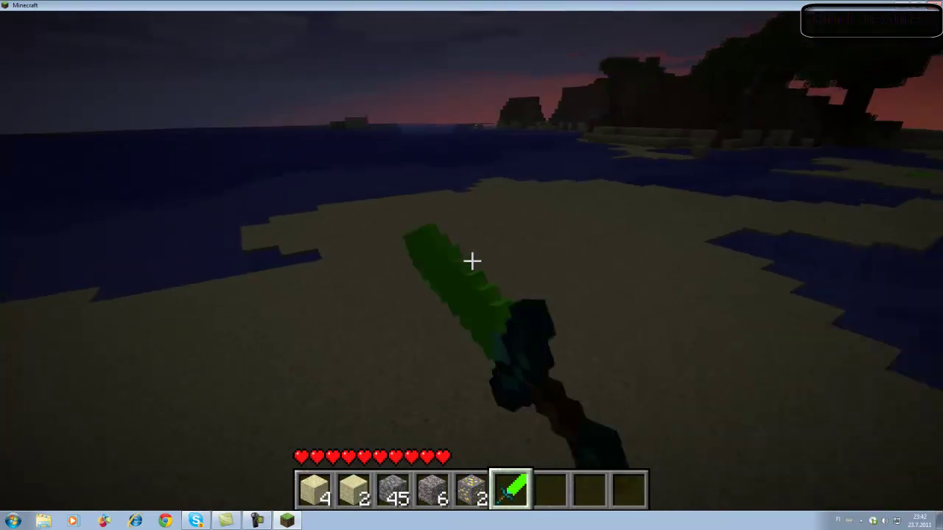
pyautogui.click(472, 261)
pyautogui.click(472, 261)
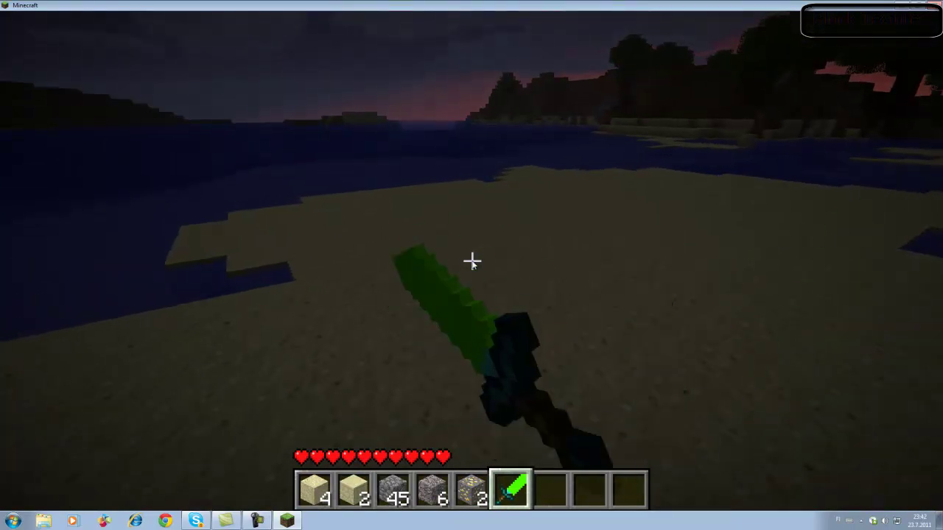
# Get a diamond pickaxe with the command /give 278, then equip and swing it to check its texture.
pyautogui.write('t/give')
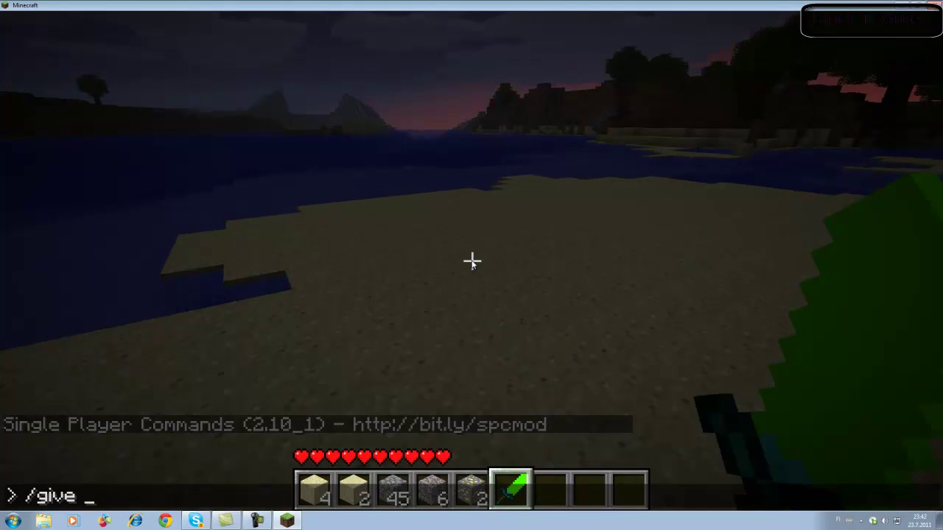
pyautogui.write(' 278')
pyautogui.press('Return')
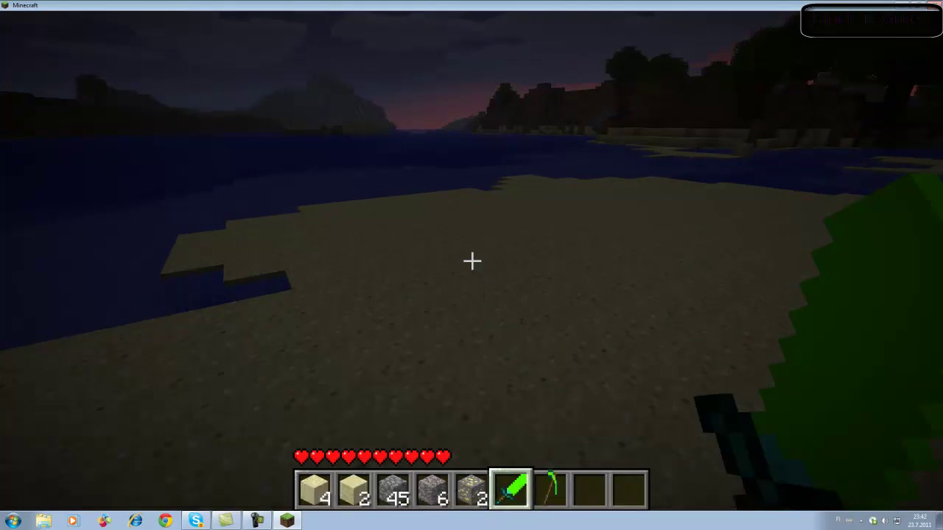
pyautogui.scroll(-1, 472, 261)
pyautogui.click(471, 261)
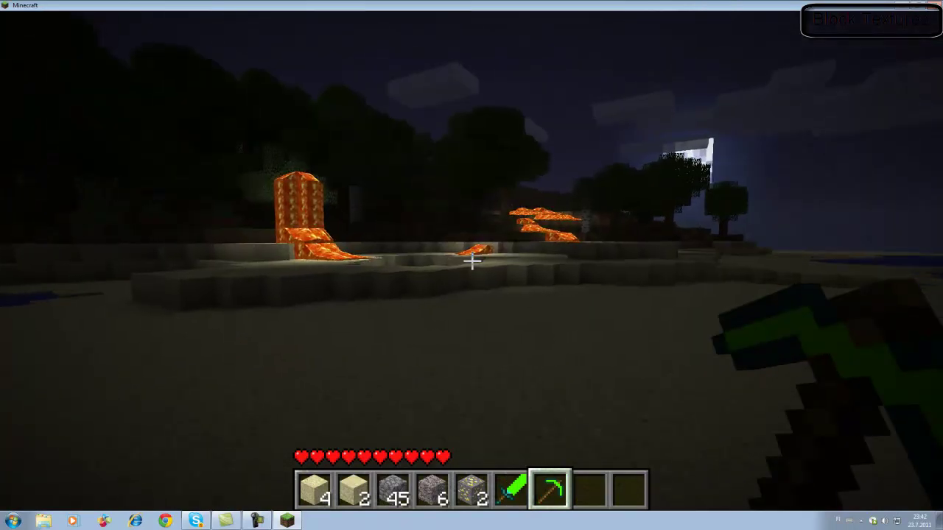
# Switch back to the green sword and dig out several sand blocks with it.
pyautogui.scroll(1, 471, 261)
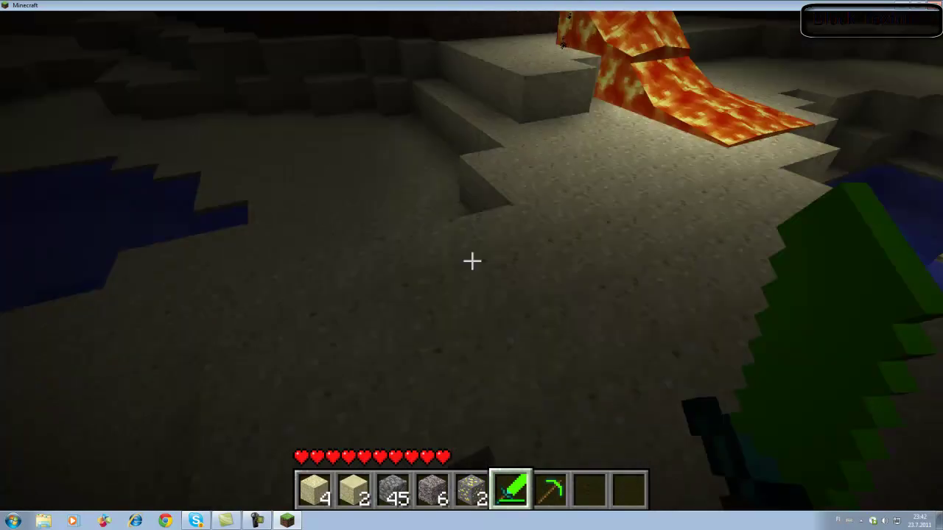
pyautogui.click(472, 261)
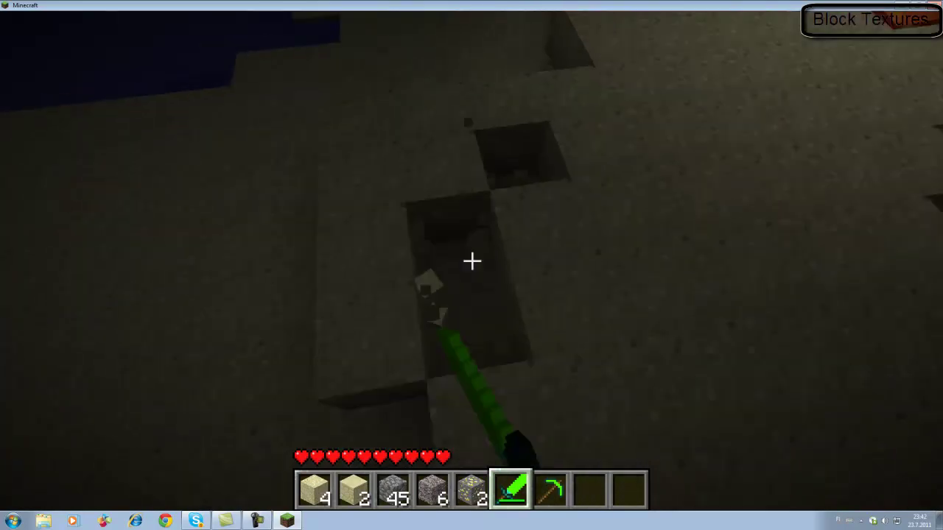
pyautogui.click(472, 261)
pyautogui.click(472, 261)
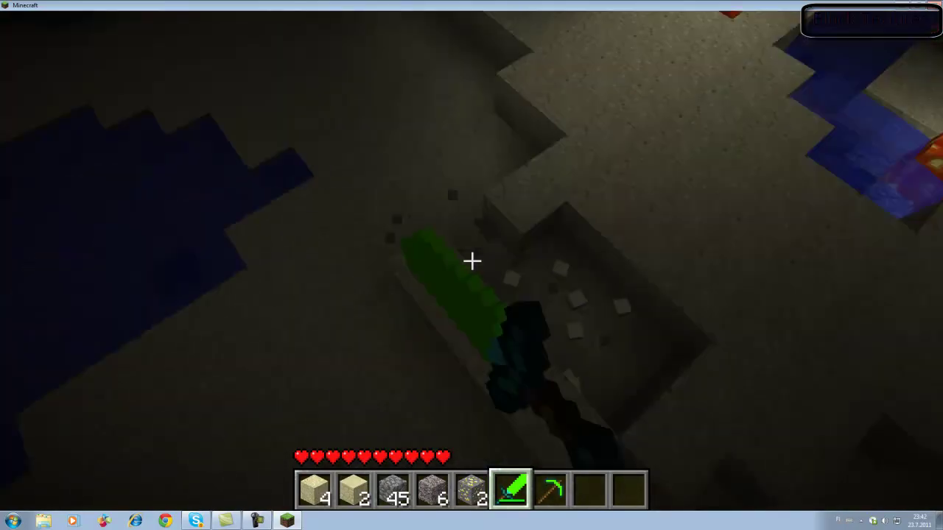